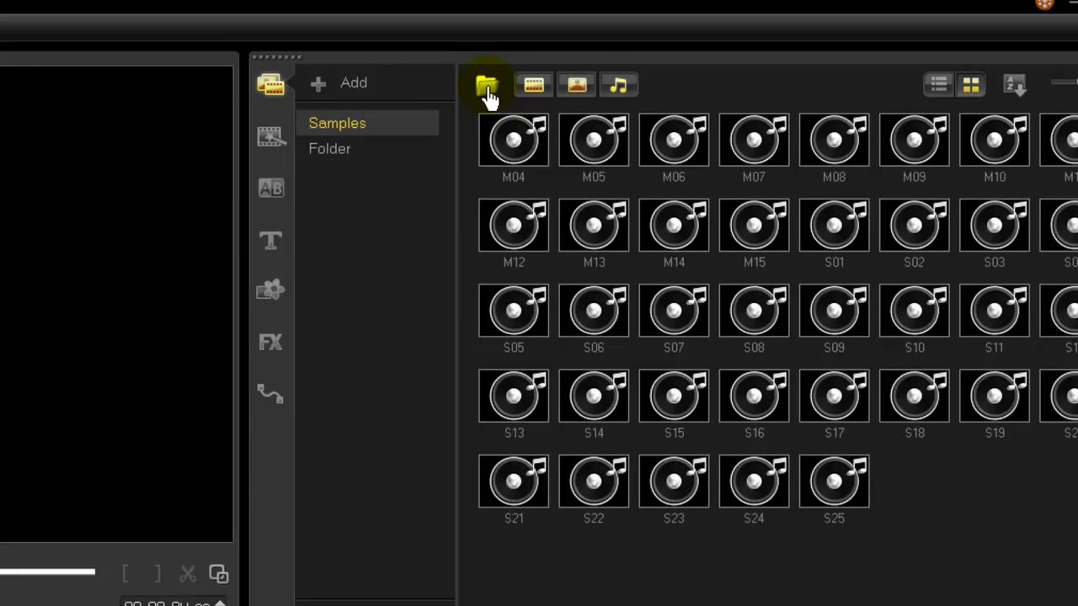
Import Wildlife.wmv from the Sample Videos folder of the Videos library into the media library.
left_click(487, 88)
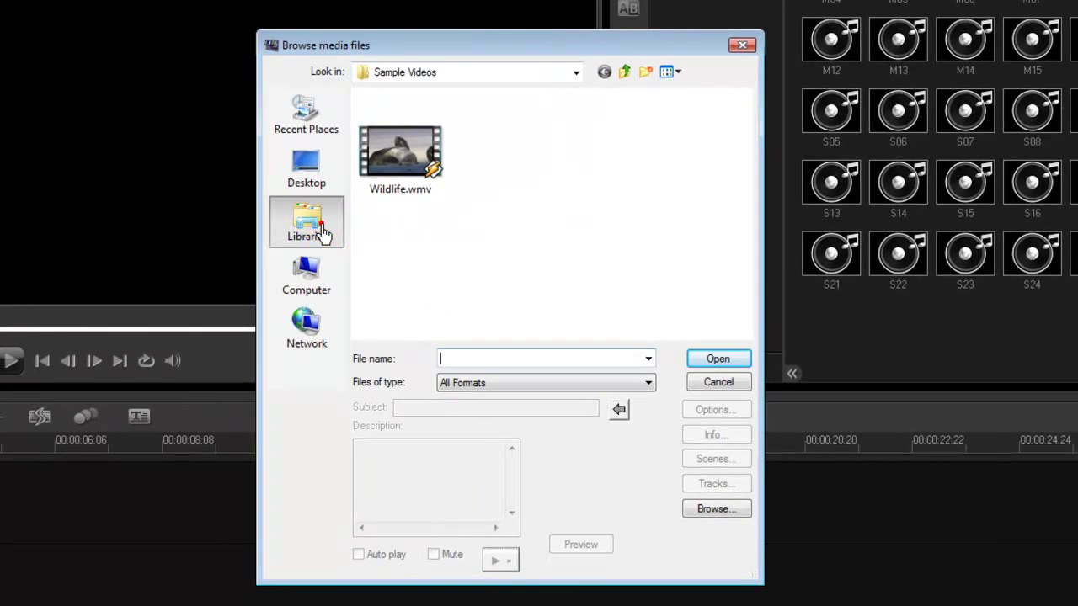
left_click(21, 399)
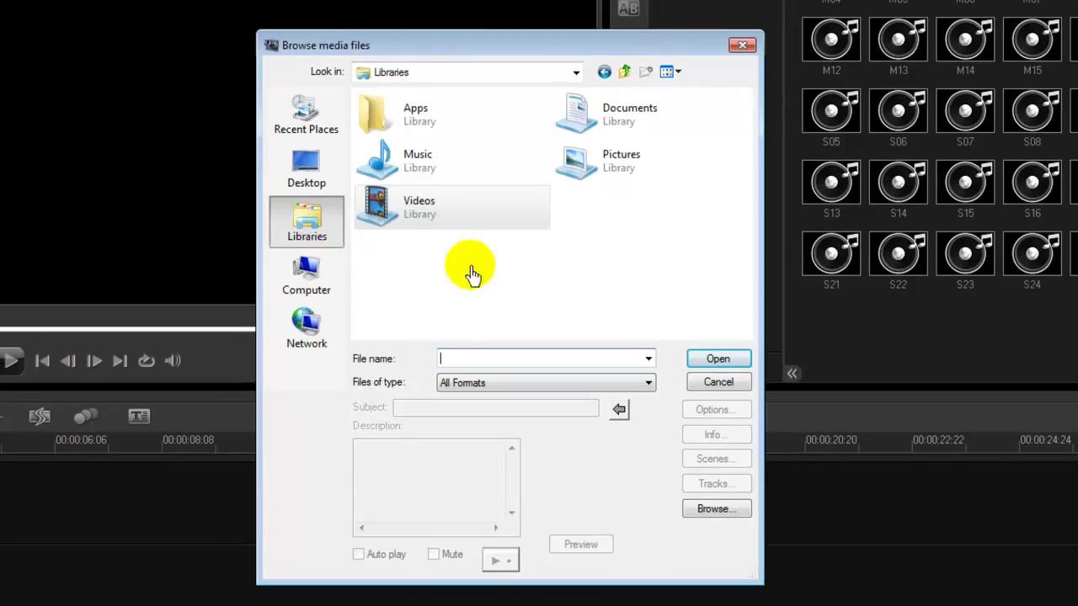
double_click(382, 202)
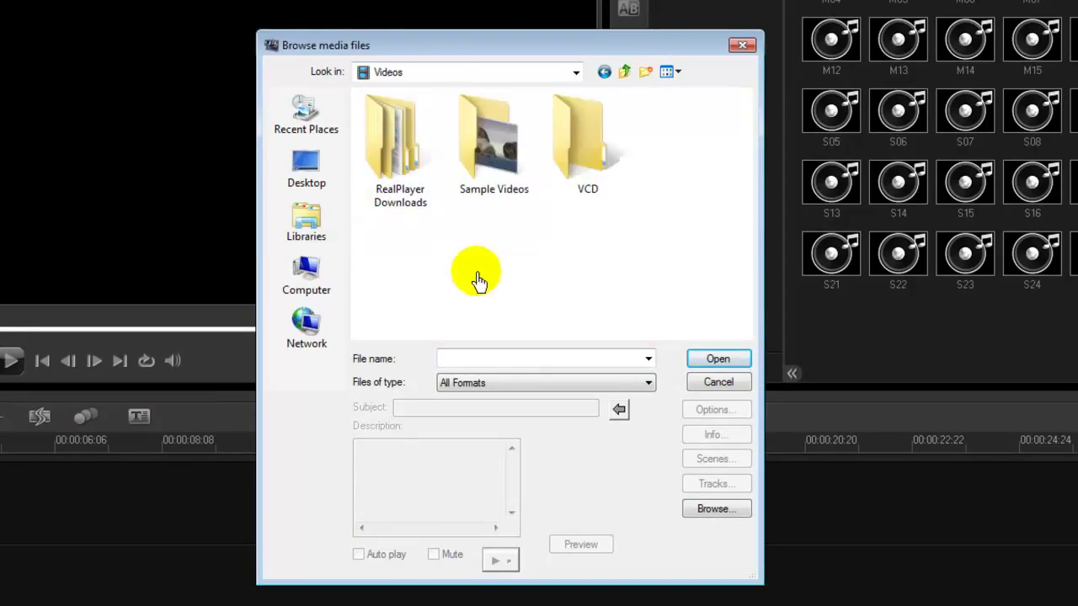
double_click(496, 190)
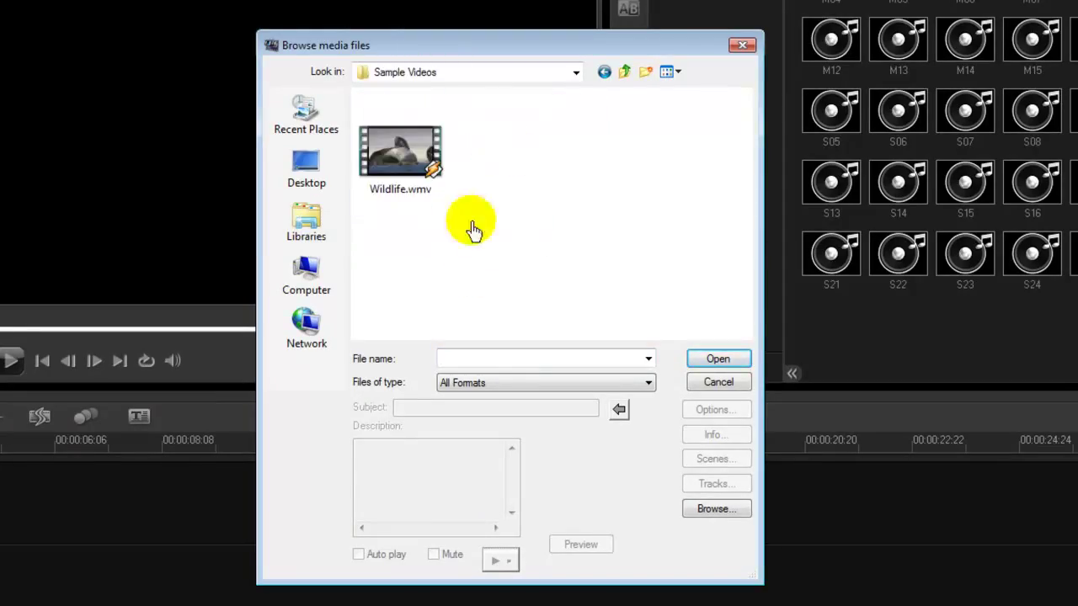
left_click(391, 159)
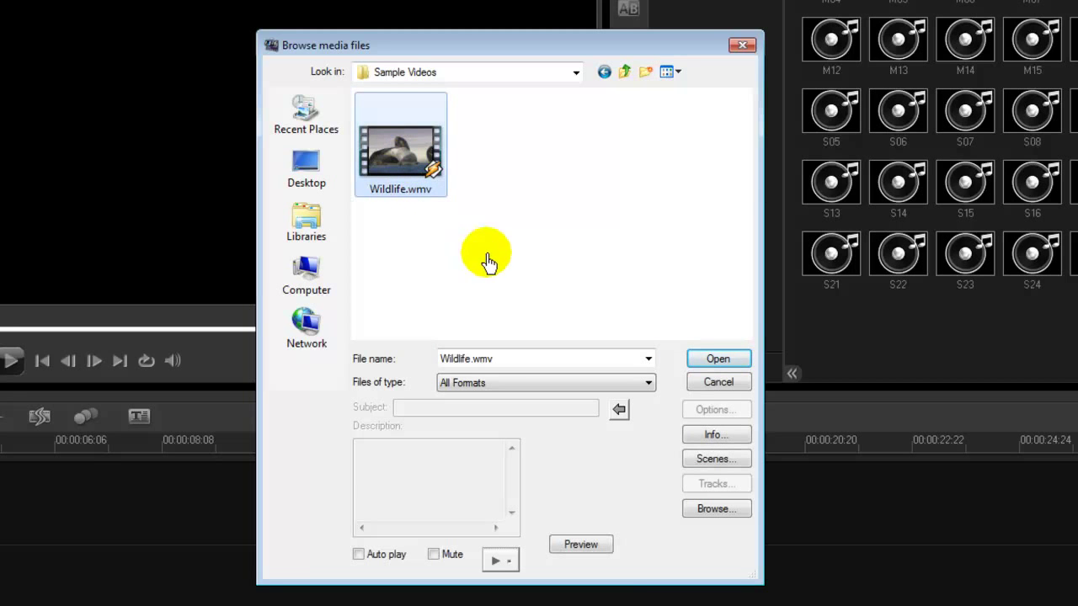
left_click(712, 361)
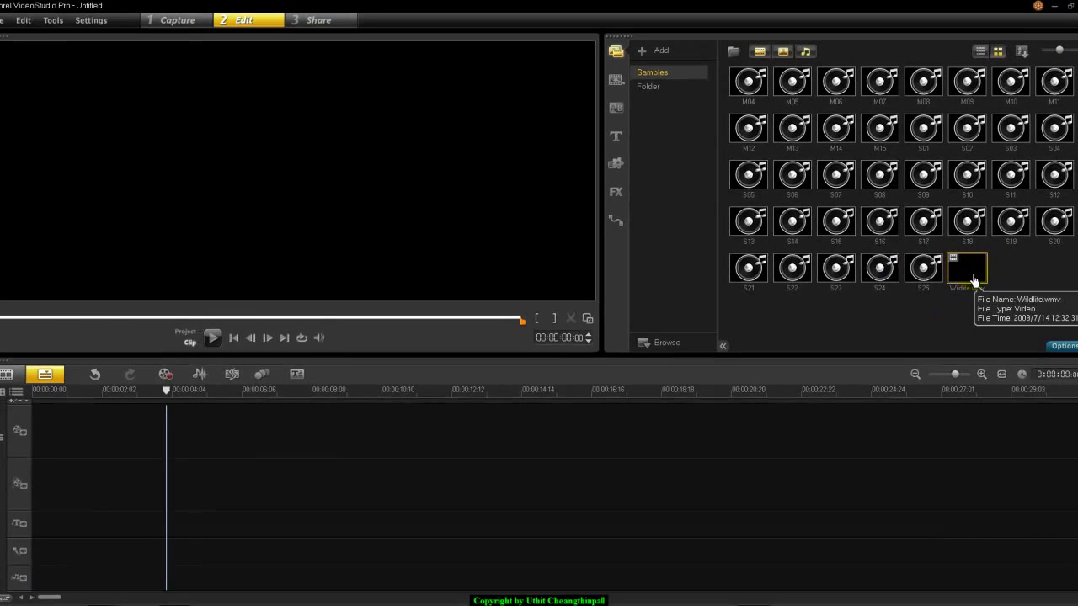
Place Wildlife.wmv at the start of the video track and split the clip at 00:00:04:03.
left_click_drag(973, 280, 578, 424)
left_click(132, 392)
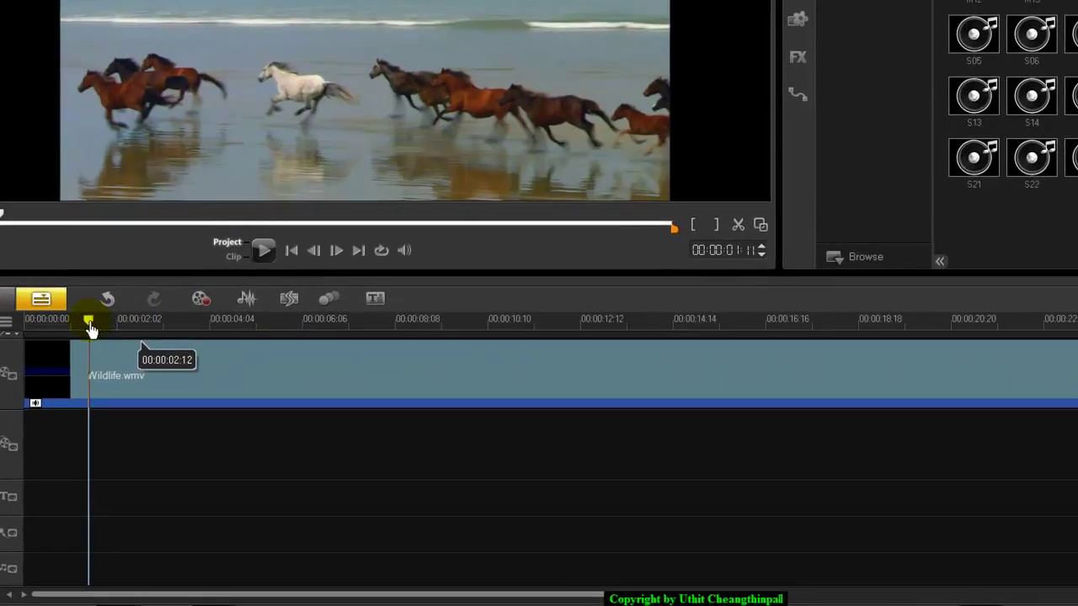
left_click_drag(90, 328, 224, 299)
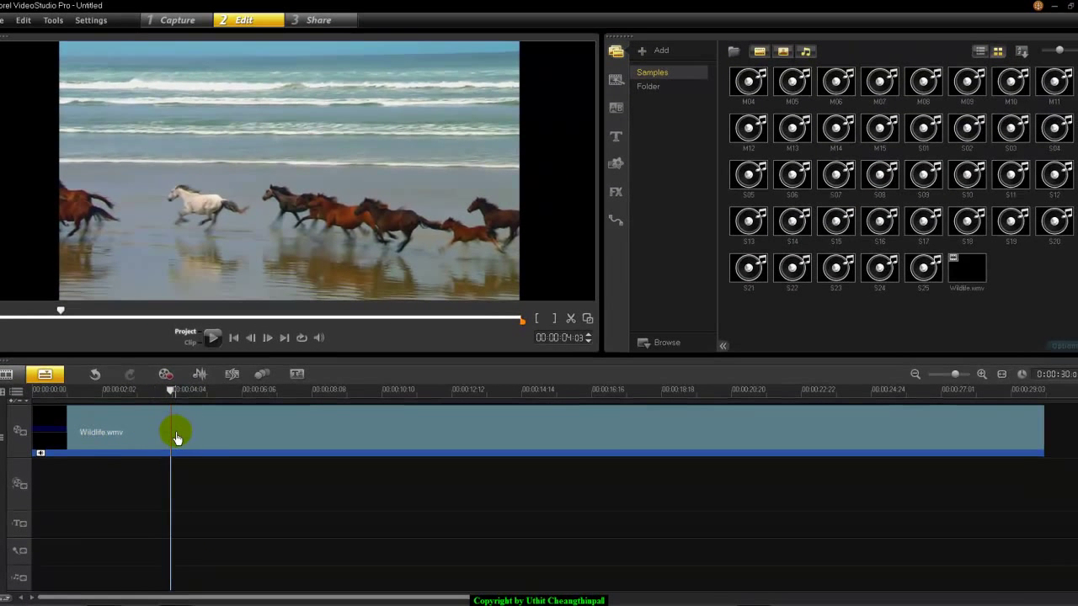
left_click(177, 435)
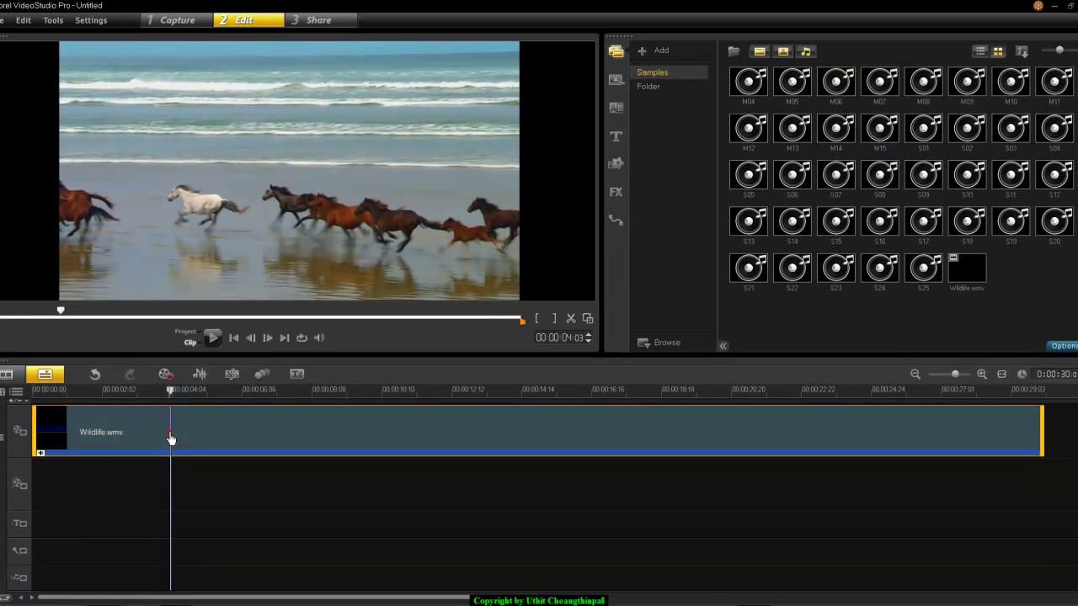
left_click(570, 321)
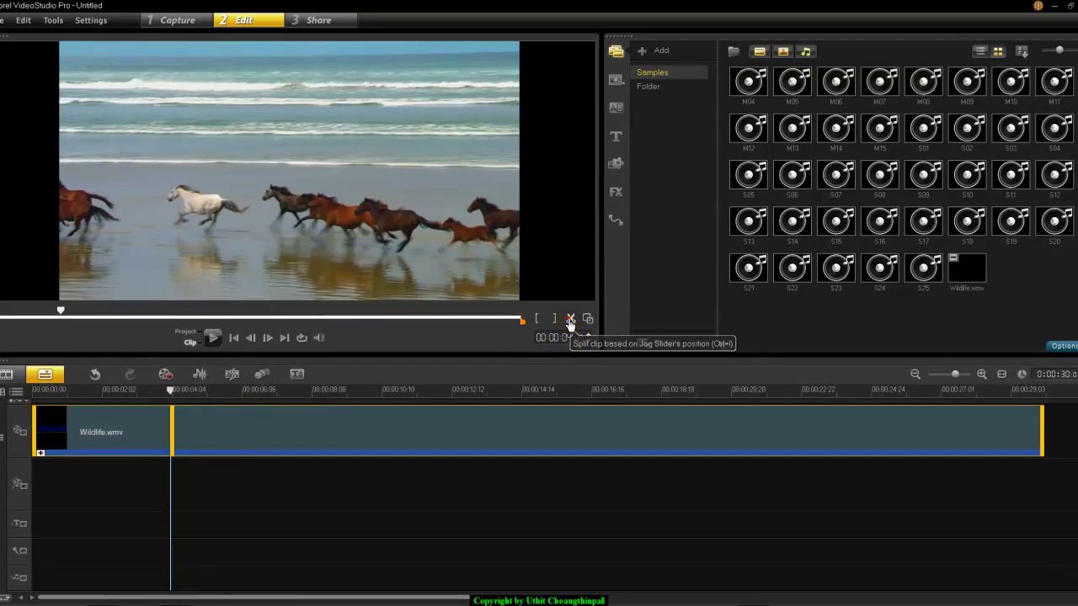
Delete the part of the clip after the split and play the remaining piece.
right_click(290, 435)
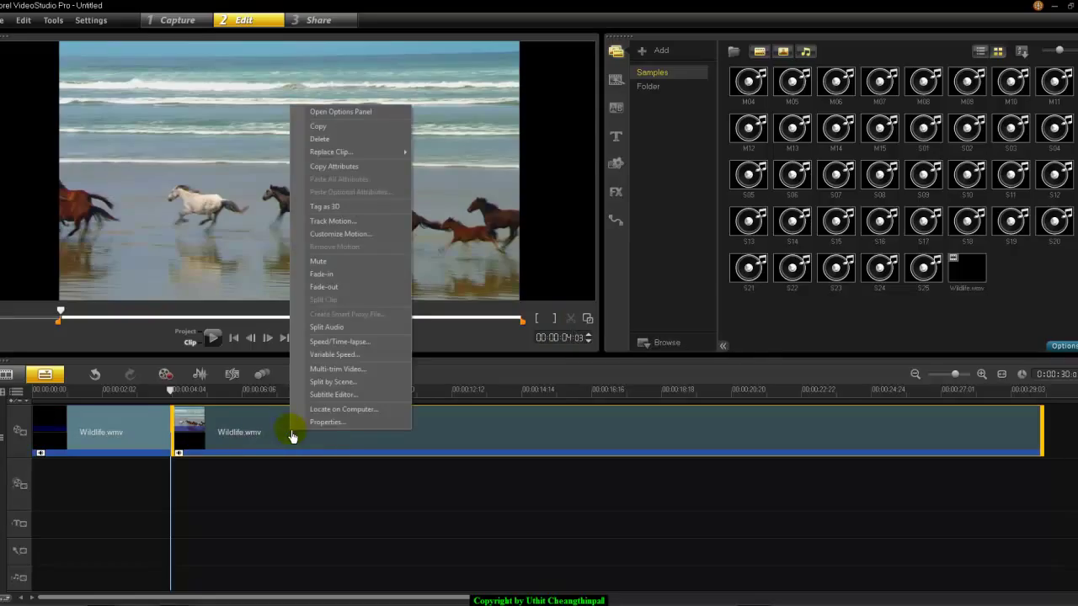
left_click(336, 139)
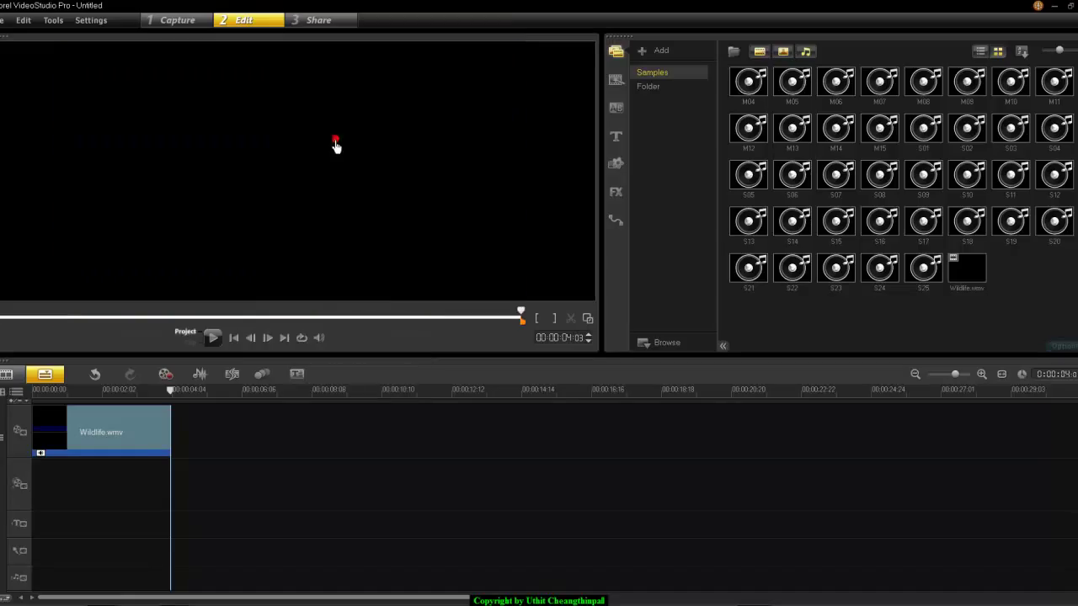
left_click(115, 441)
left_click(213, 339)
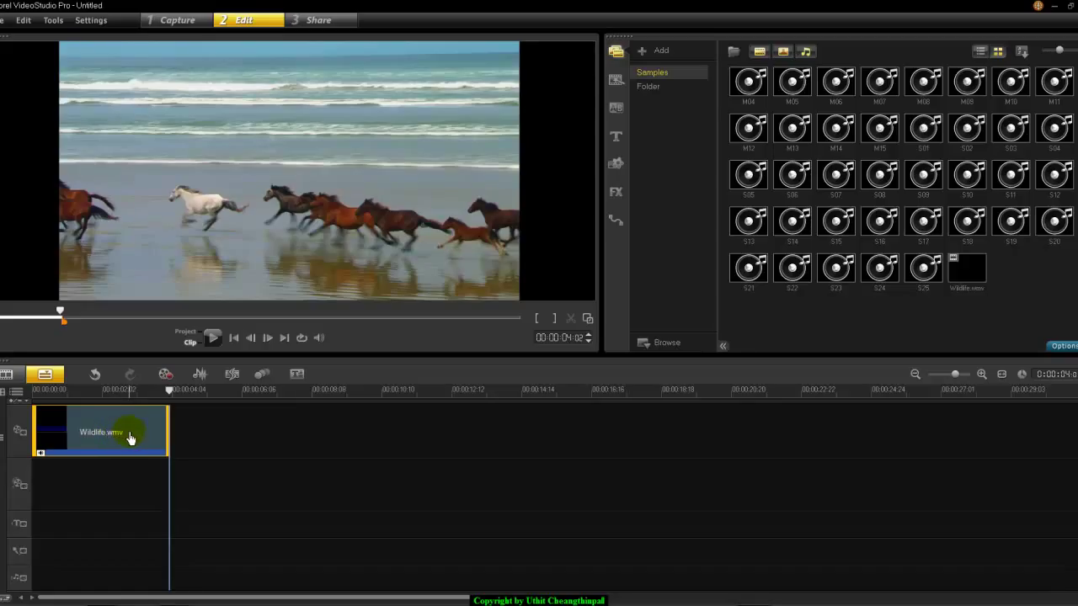
Mute the remaining Wildlife.wmv clip and open its Variable Speed settings.
double_click(131, 436)
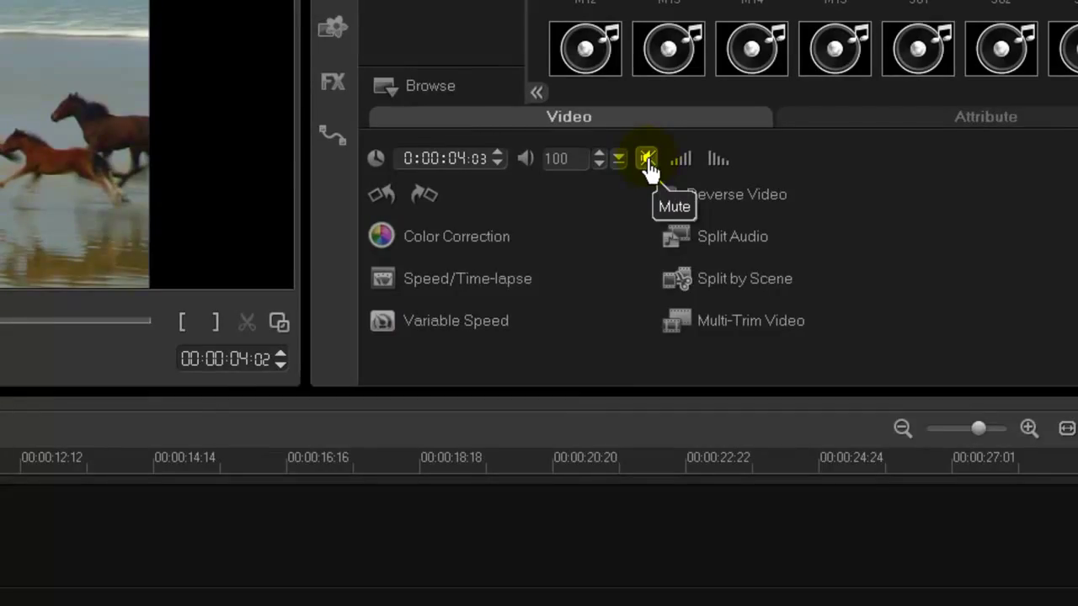
left_click(648, 162)
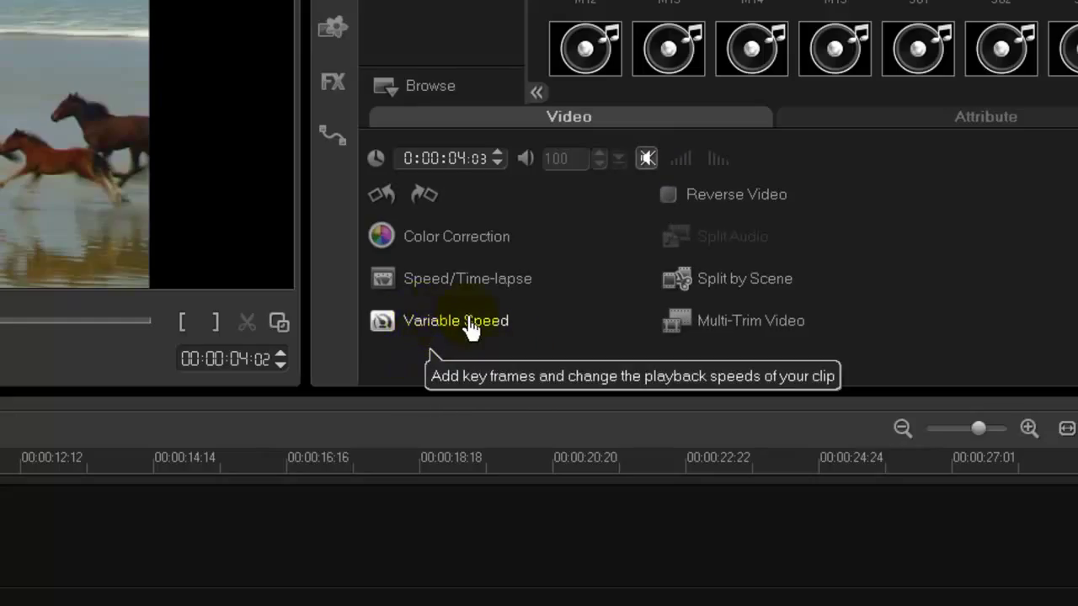
left_click(432, 328)
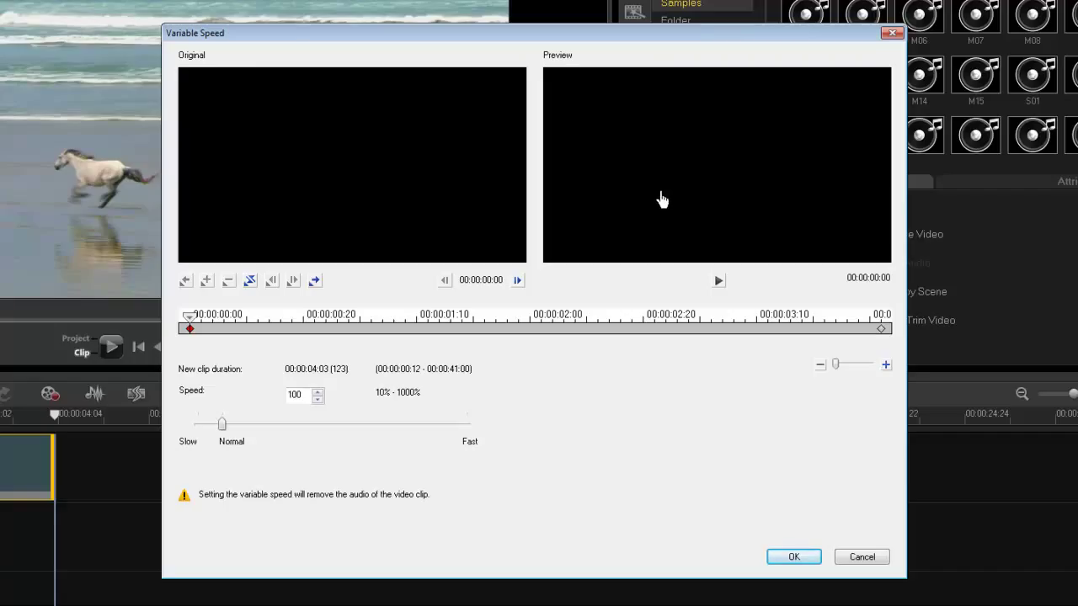
Play the clip in the Variable Speed preview, stop it partway, and check the keyframe timeline at a closer scale.
left_click(717, 280)
left_click(718, 280)
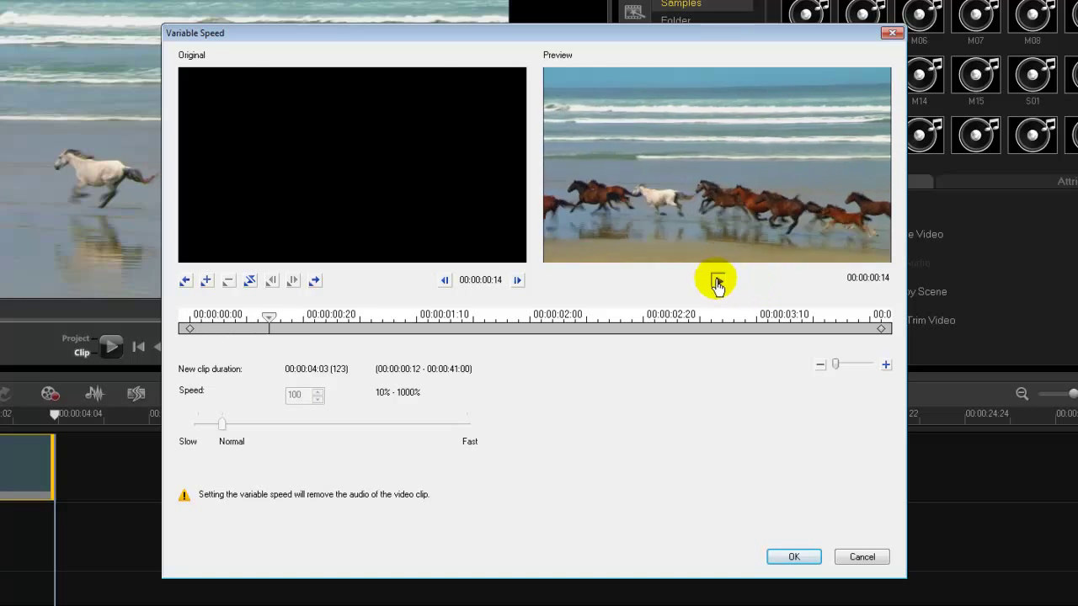
left_click(717, 282)
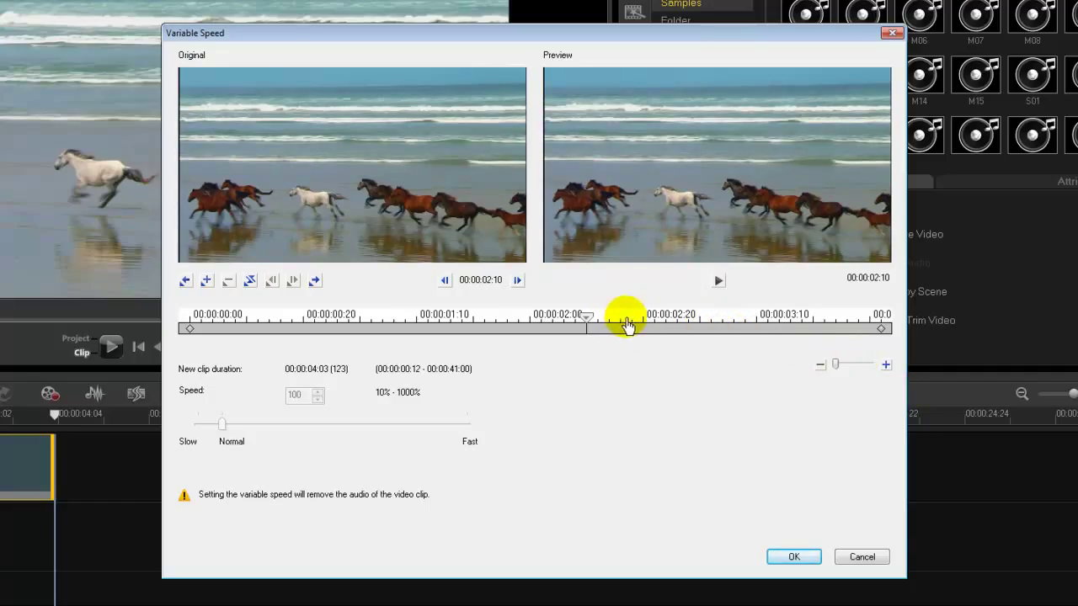
left_click(885, 365)
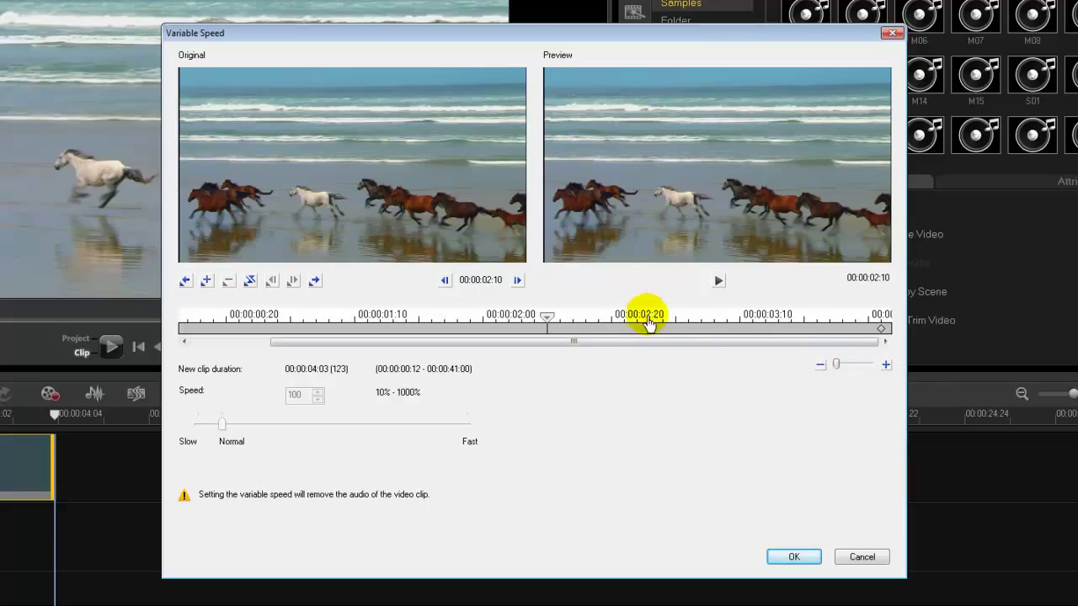
left_click(820, 367)
left_click(821, 367)
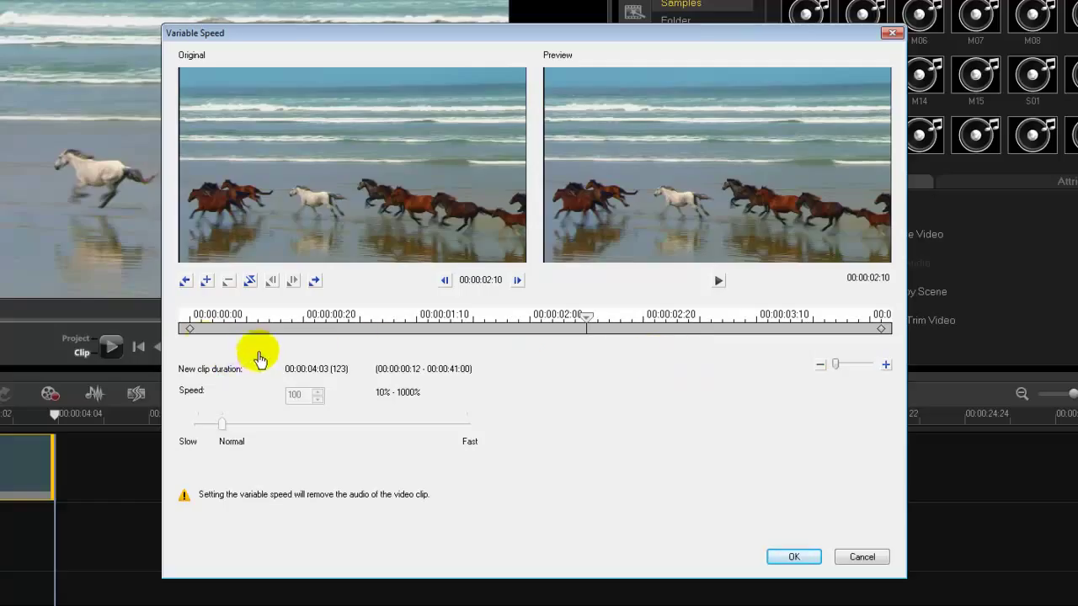
Inspect the start and end keyframes and scrub through the clip on the Variable Speed timeline.
left_click(189, 329)
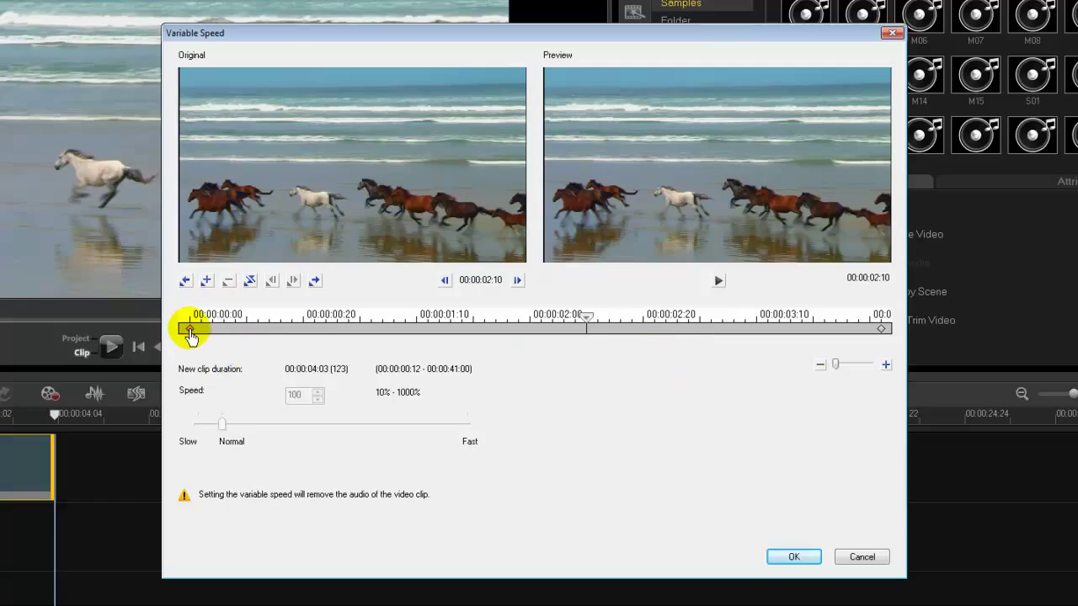
left_click(190, 329)
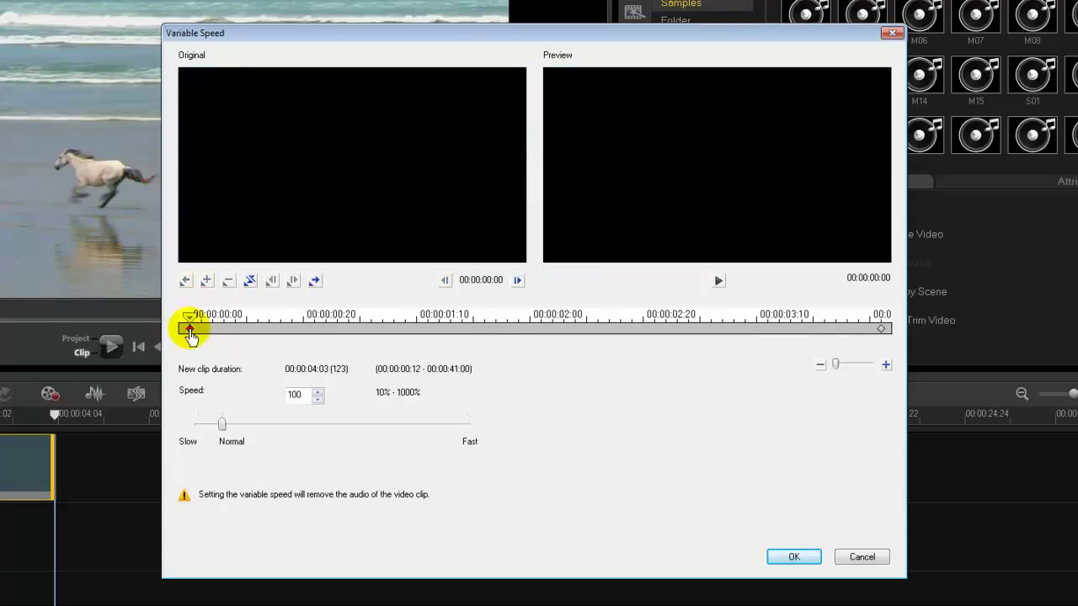
left_click(881, 329)
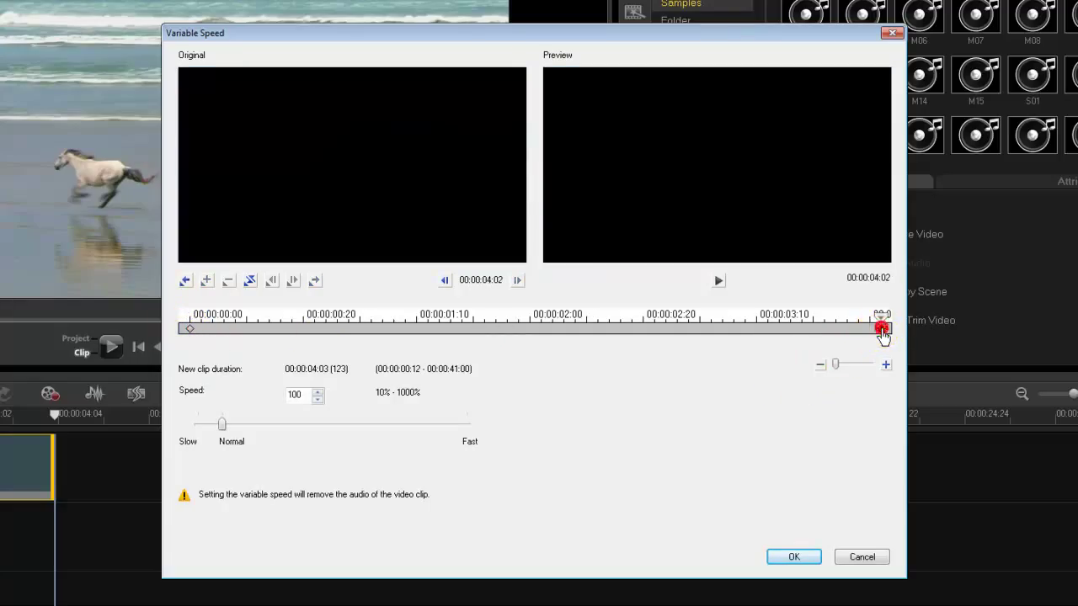
left_click(191, 331)
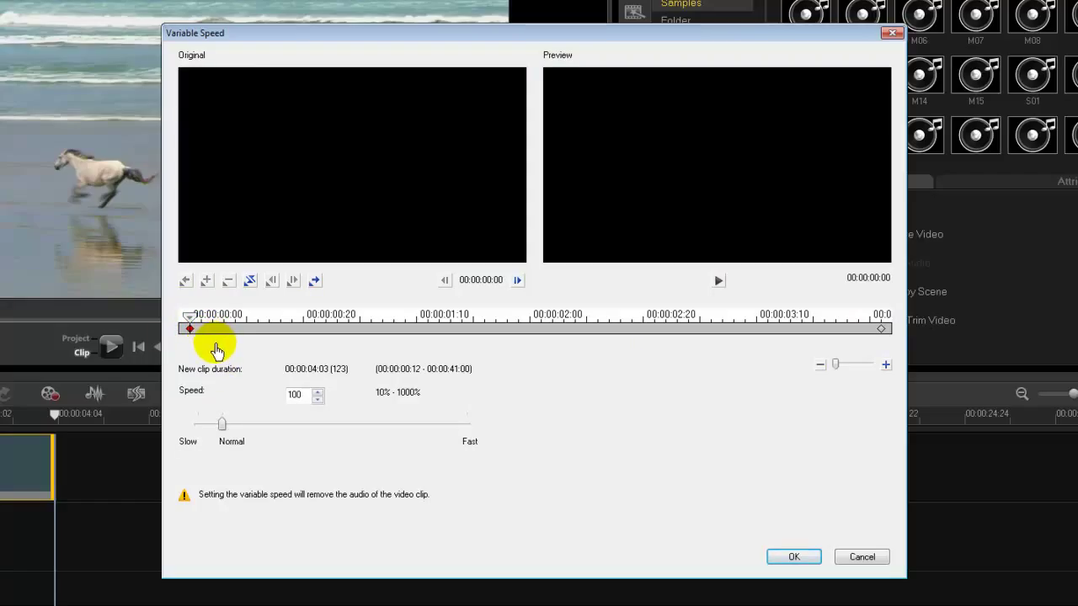
mouse_move(187, 319)
left_mouse_down()
mouse_move(428, 323)
mouse_move(414, 322)
mouse_move(412, 338)
mouse_move(416, 319)
mouse_move(669, 322)
mouse_move(627, 320)
left_mouse_up()
left_click_drag(689, 324, 836, 328)
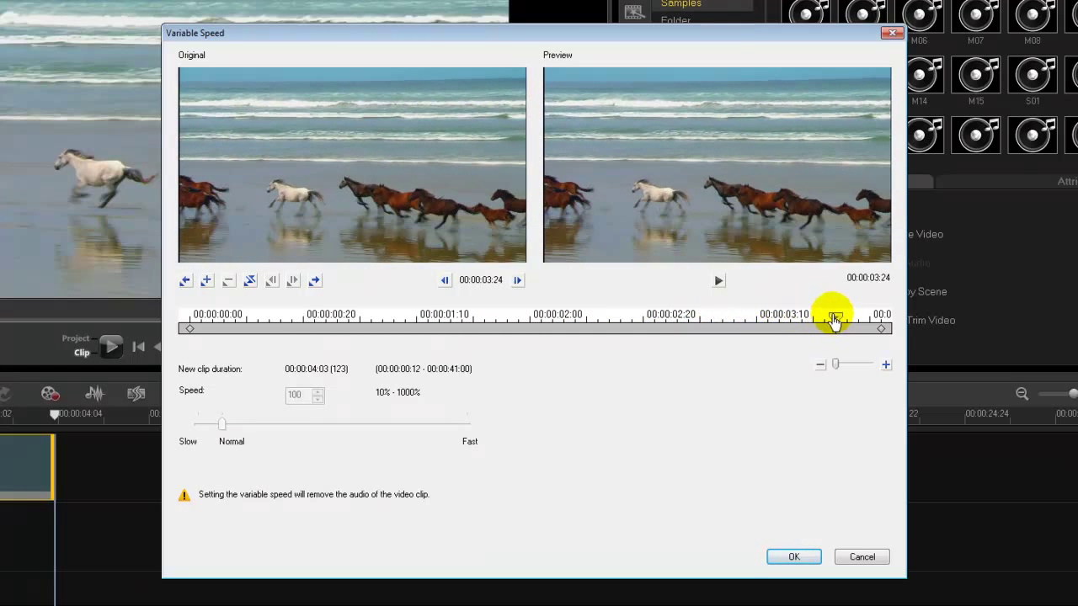
left_click(834, 320)
mouse_move(833, 320)
left_mouse_down()
mouse_move(859, 329)
mouse_move(840, 332)
left_mouse_up()
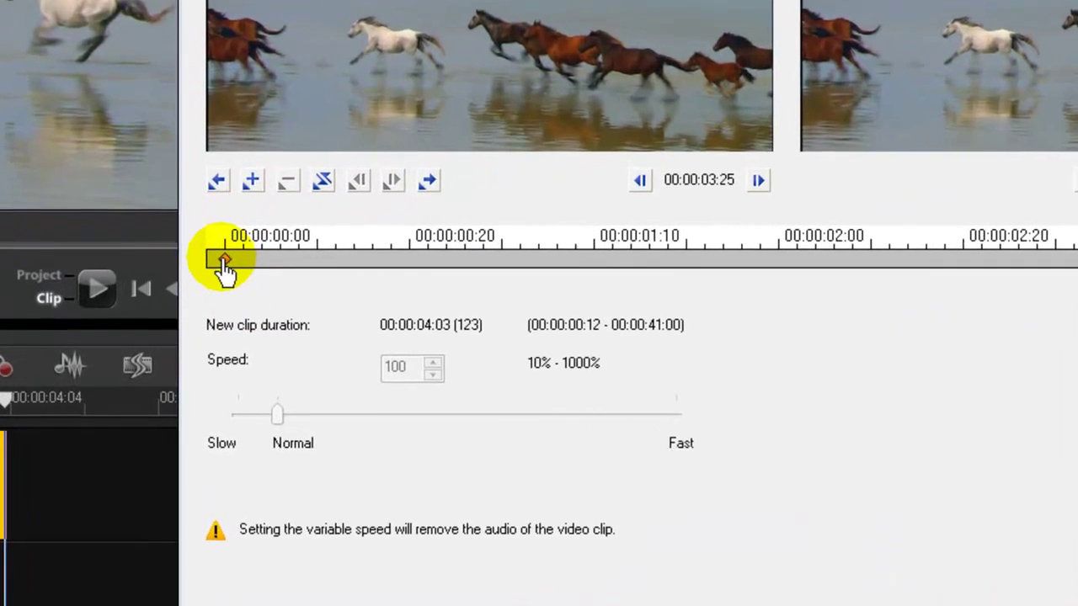
Set the speed of the keyframe at the start of the clip to 20%.
left_click(189, 328)
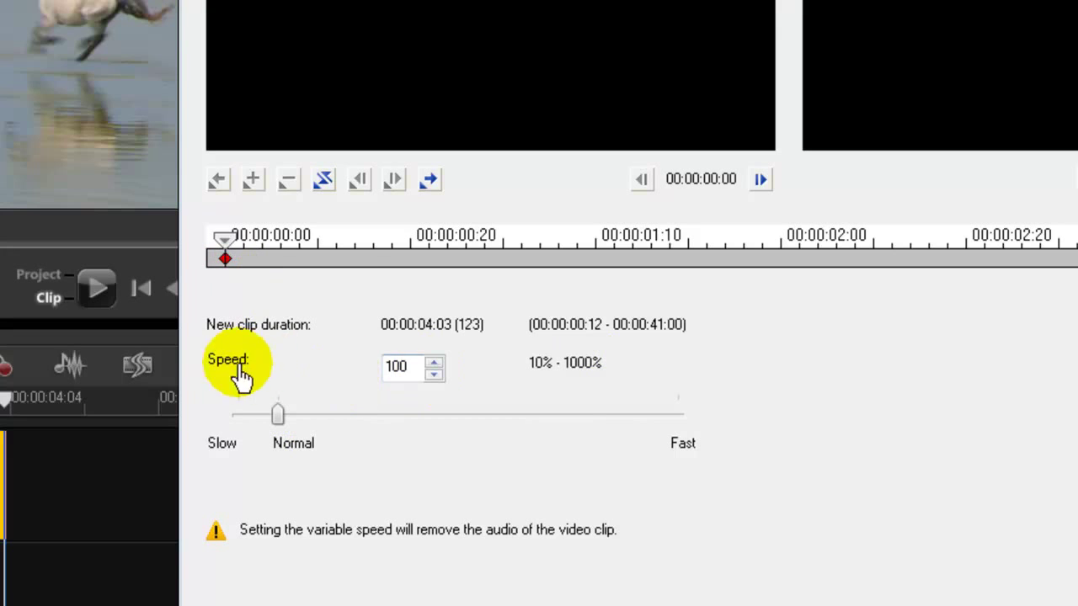
left_click(434, 376)
left_click(434, 375)
left_click(435, 376)
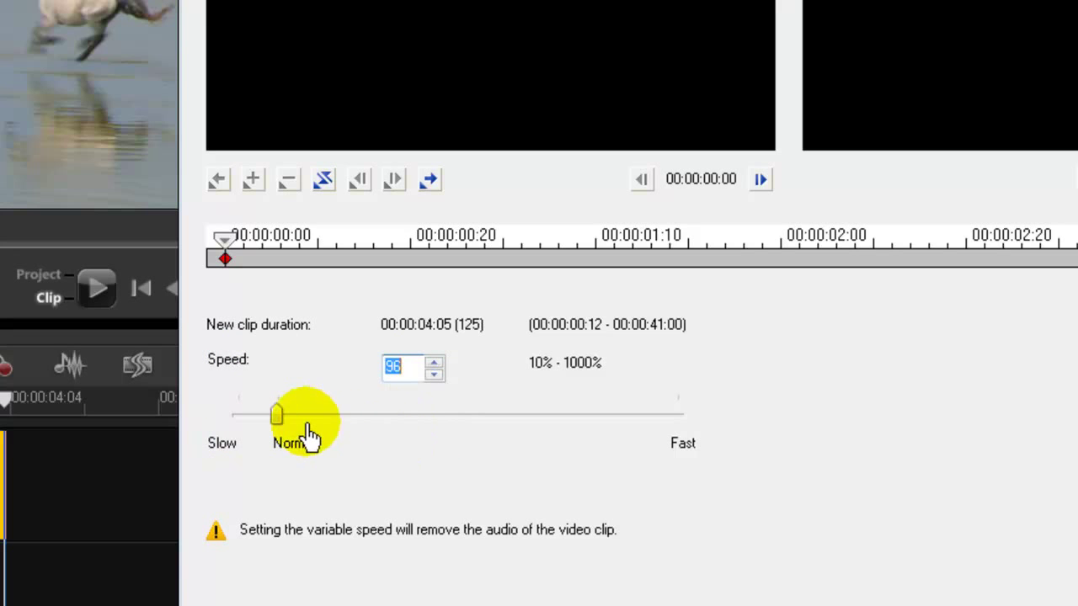
left_click_drag(276, 417, 251, 428)
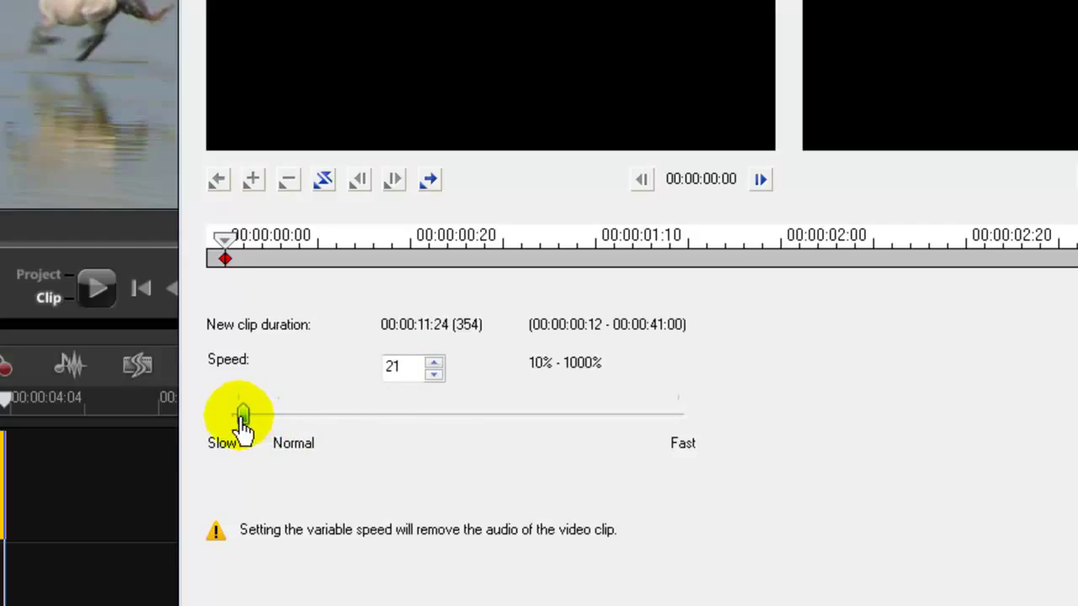
left_click(433, 374)
left_click(404, 368)
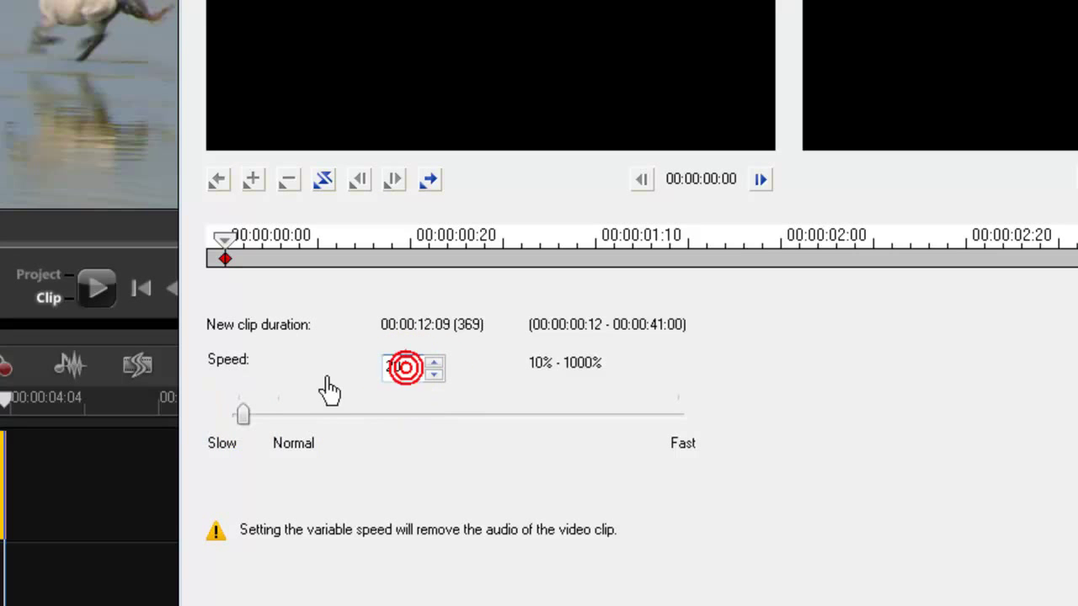
left_click(224, 260)
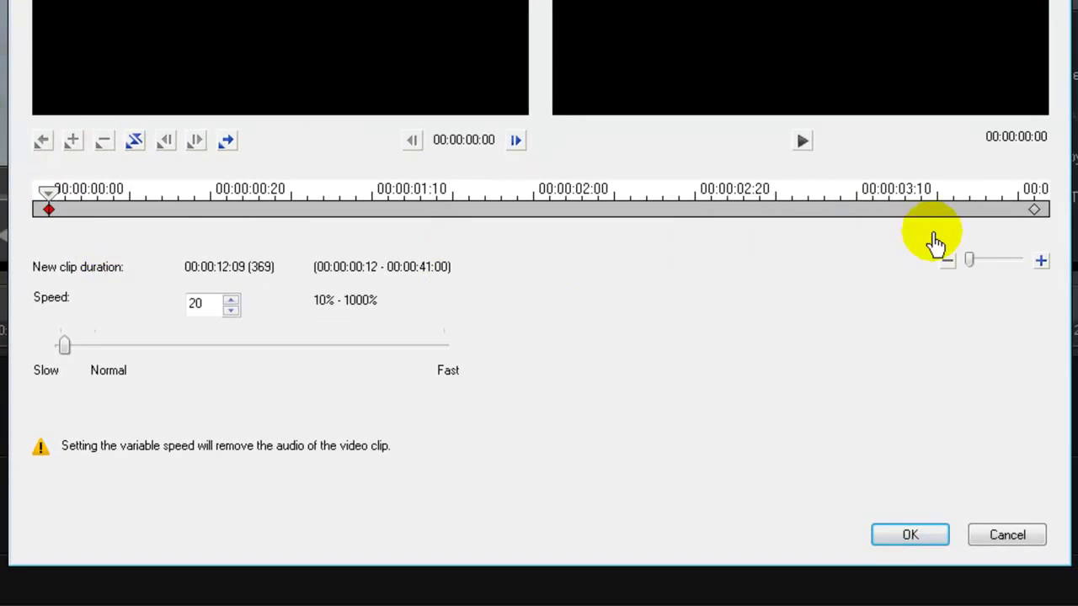
Set the speed of the keyframe at the end of the clip to 20% and check both end keyframes.
left_click(1034, 210)
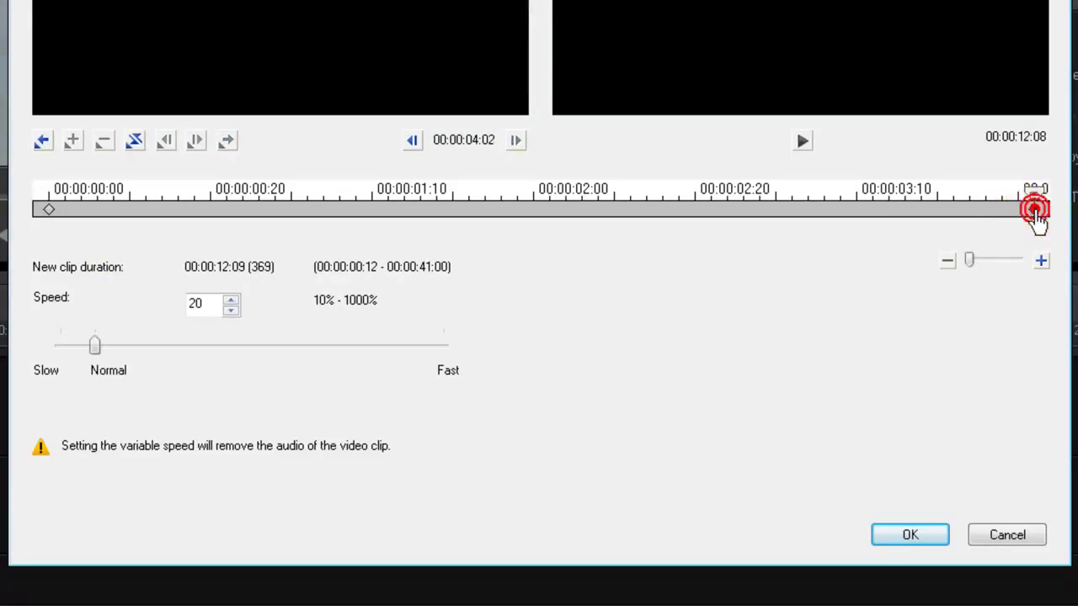
double_click(201, 305)
type("100")
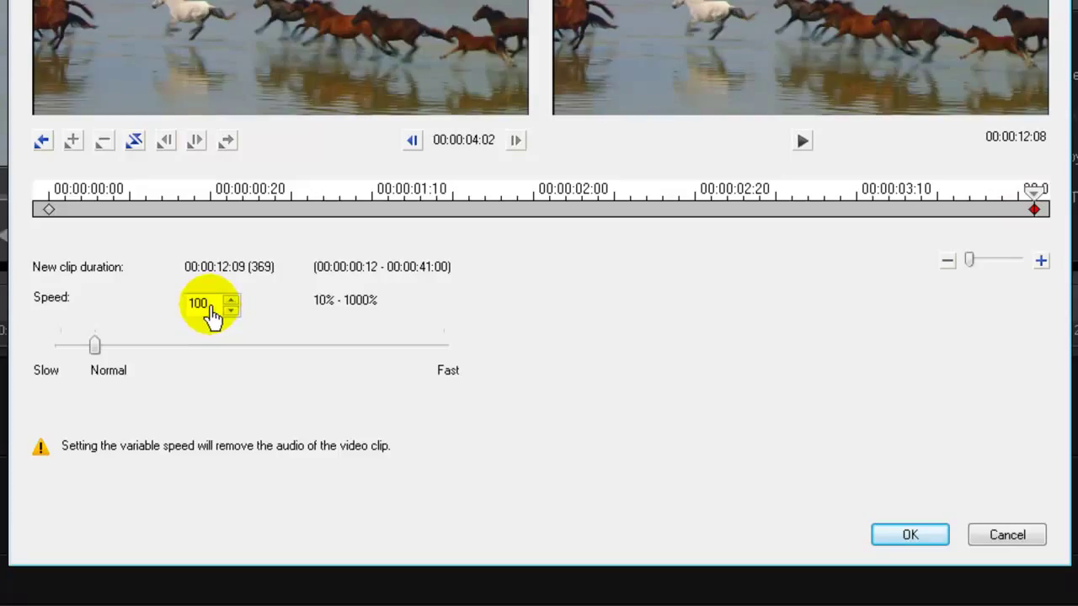
double_click(204, 306)
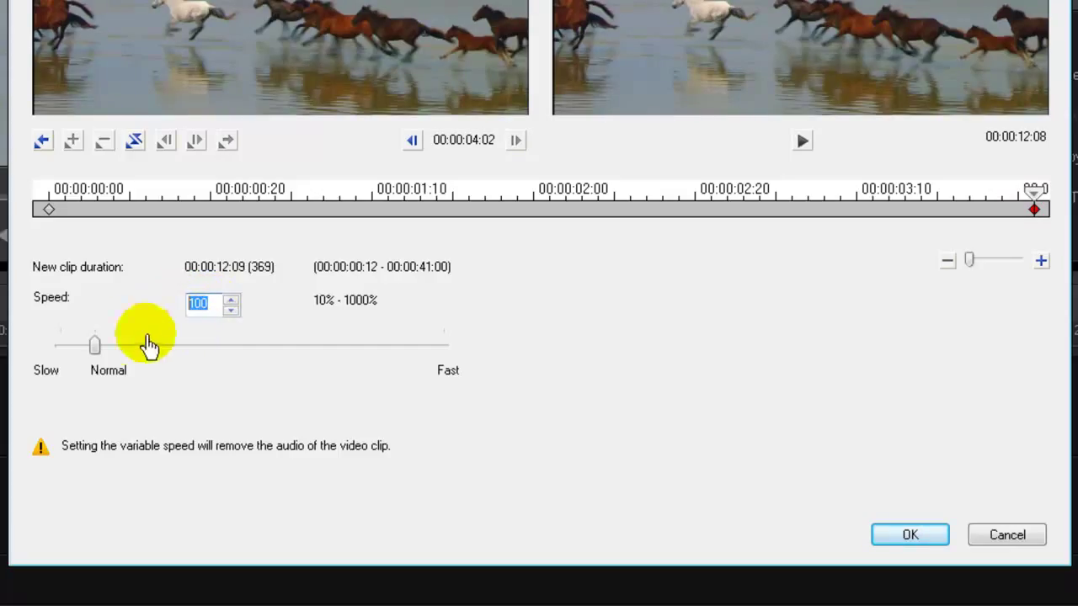
left_click_drag(96, 346, 70, 347)
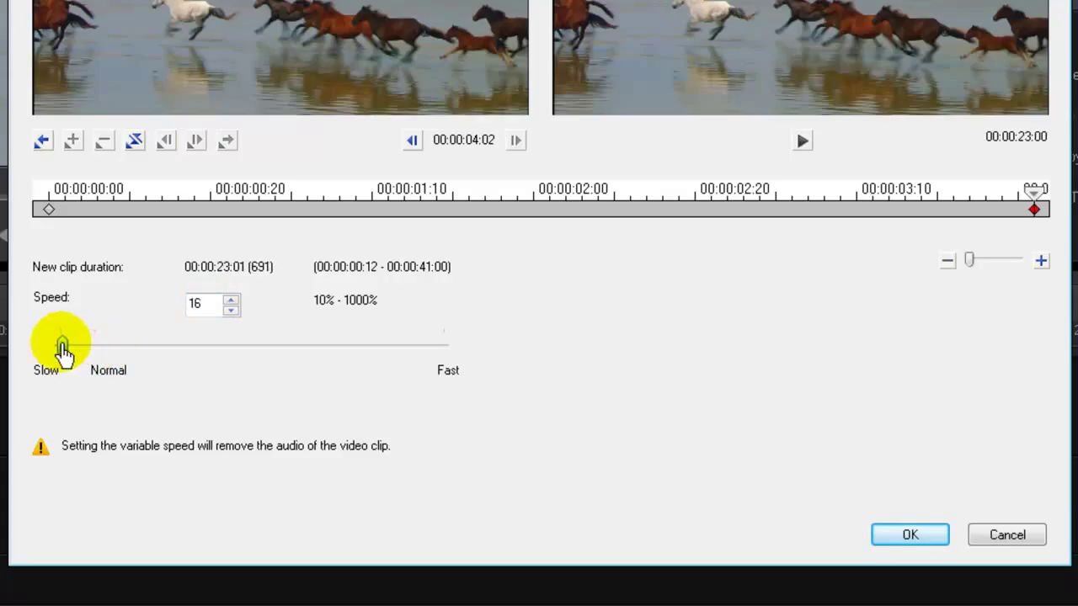
left_click(230, 309)
left_click(230, 310)
left_click(50, 212)
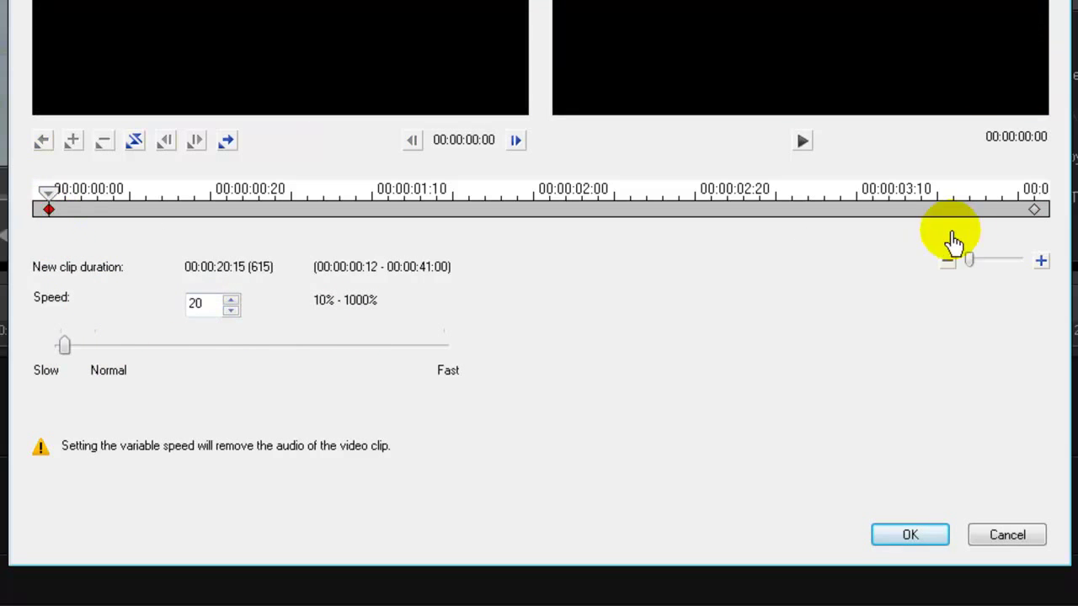
left_click(1034, 209)
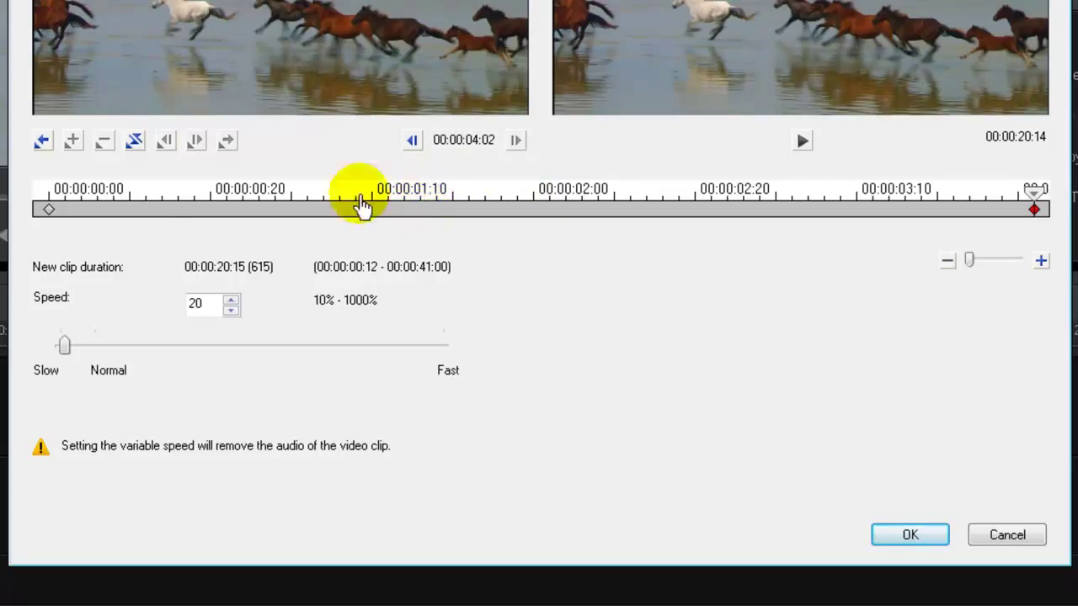
Add a keyframe at 00:00:01:10 on the Variable Speed timeline and set its speed to 400%.
left_click(61, 199)
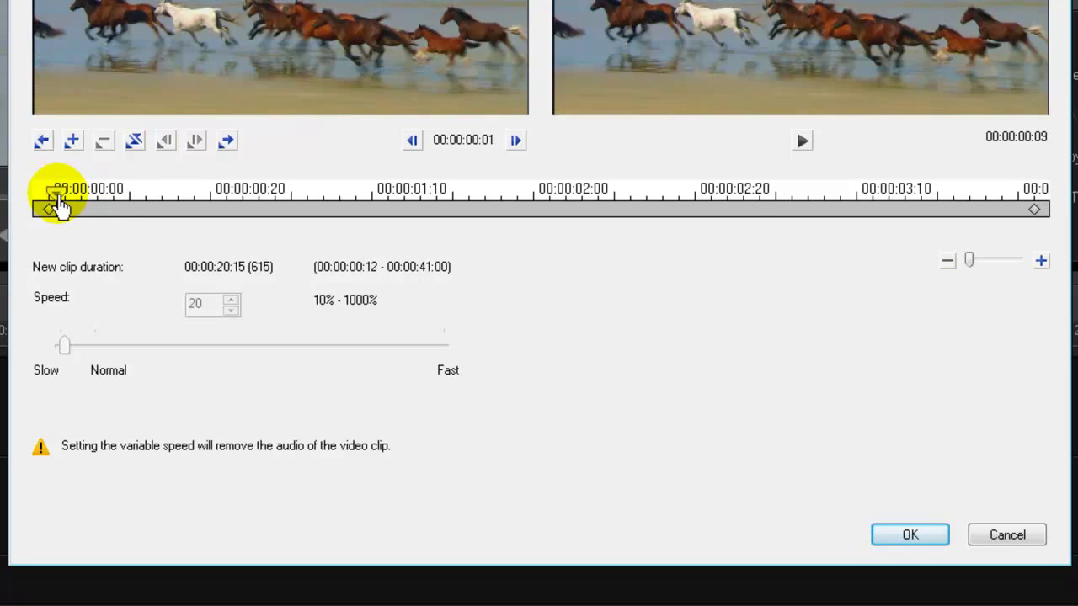
left_click(50, 203)
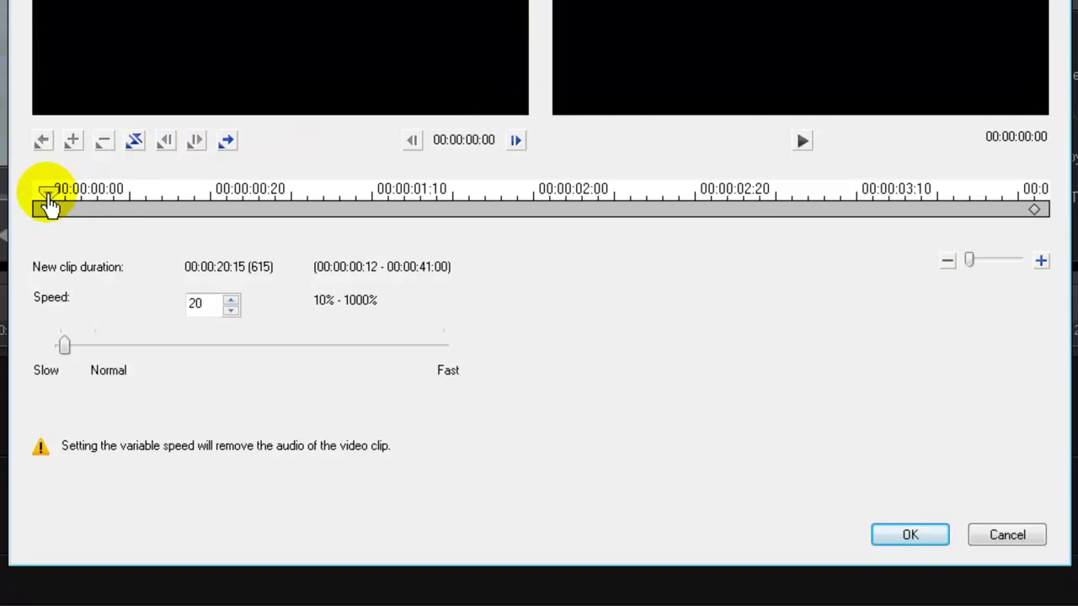
left_click_drag(48, 204, 373, 207)
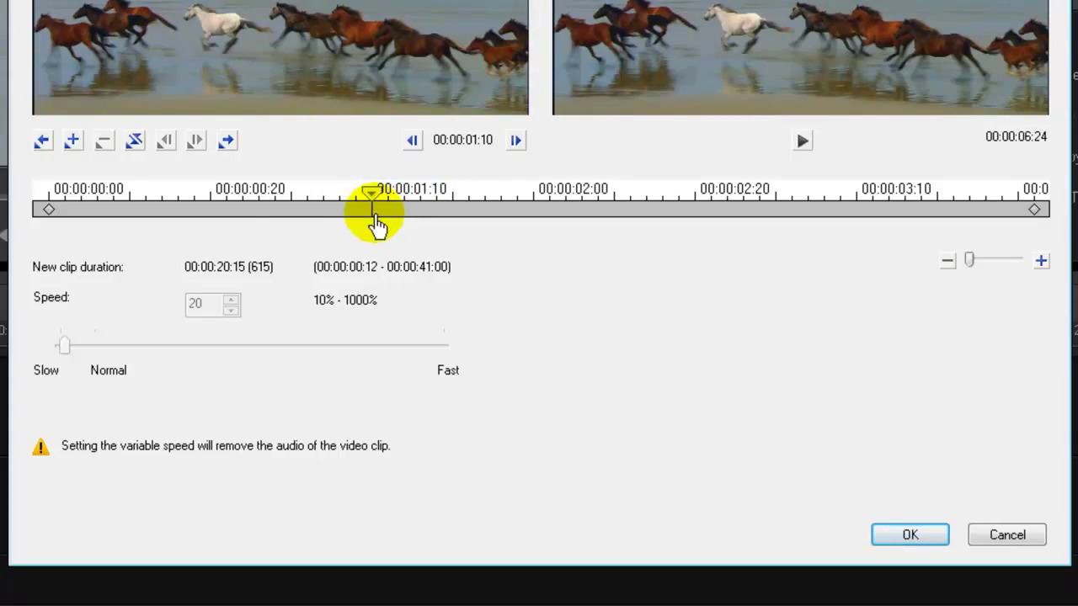
left_click(73, 141)
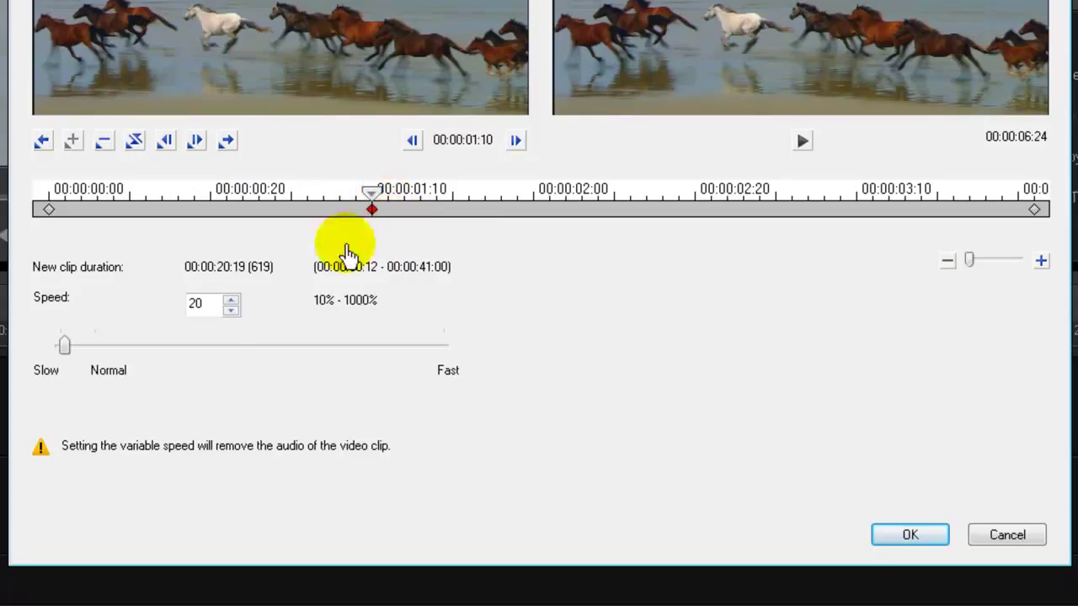
left_click_drag(66, 347, 192, 355)
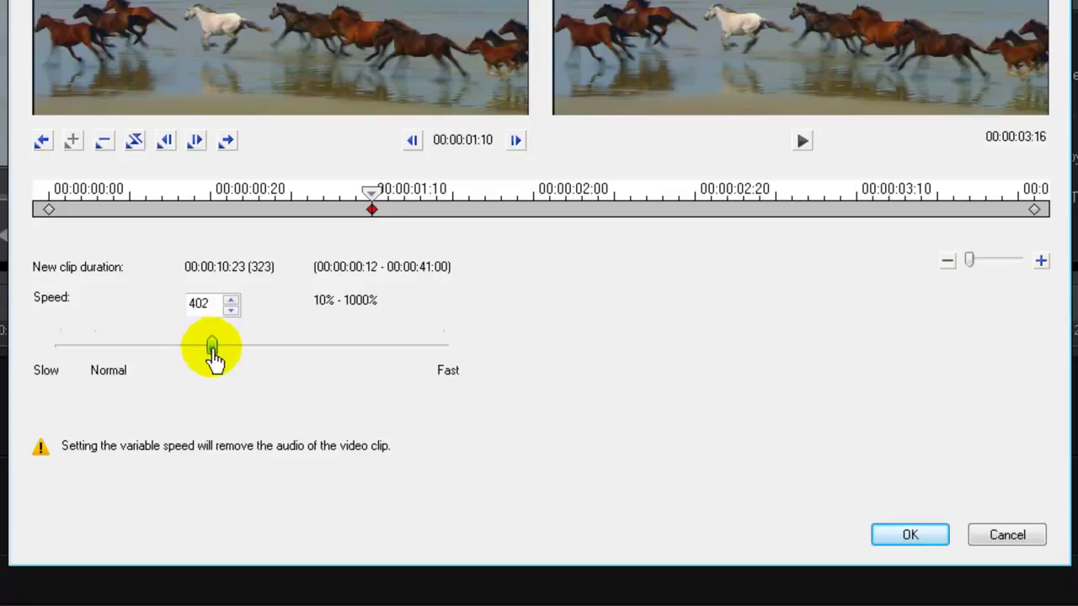
left_click(231, 310)
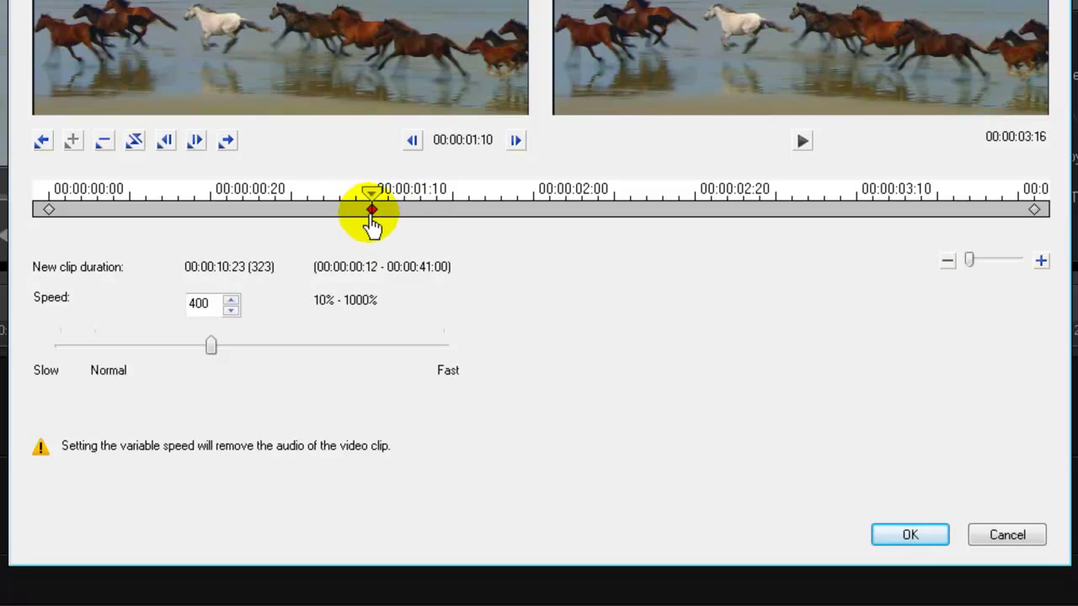
Add another keyframe at 00:00:03:00 and check the speed of the keyframe at 00:00:01:10.
left_click_drag(374, 195, 779, 211)
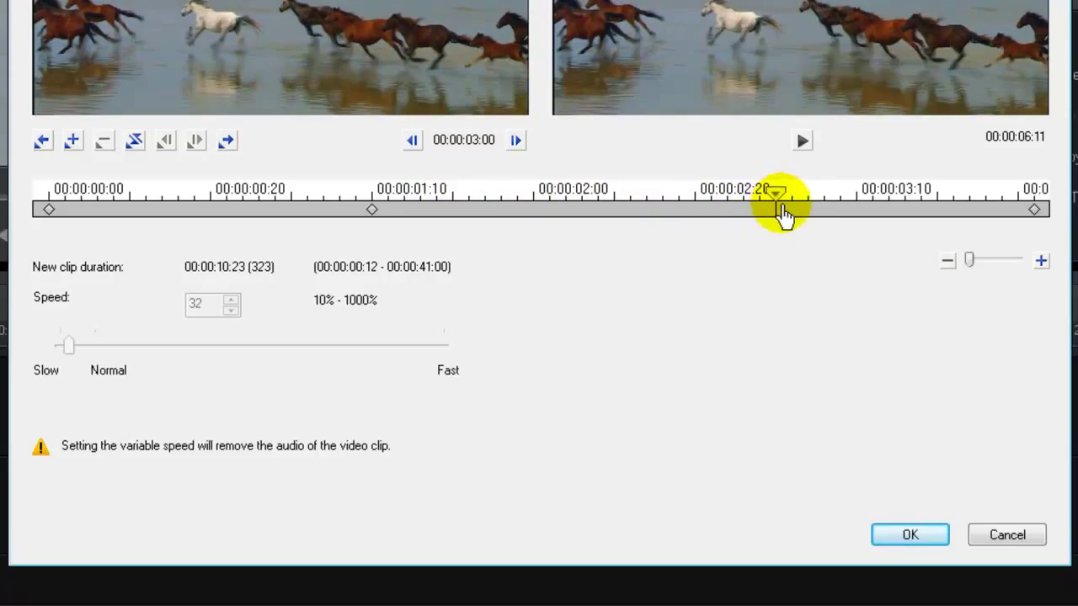
left_click(73, 143)
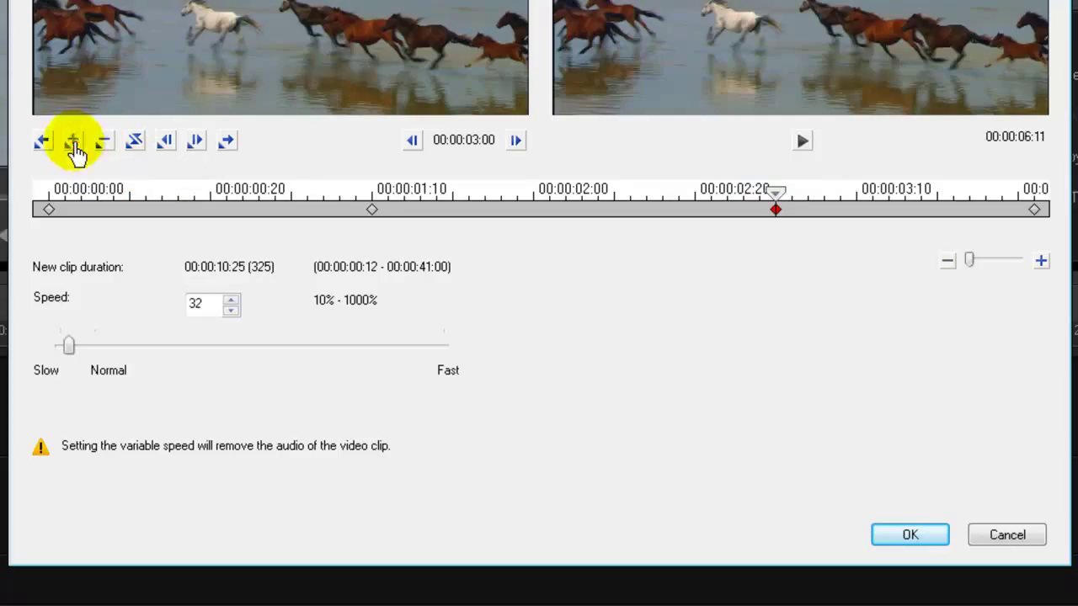
left_click(372, 211)
left_click(371, 220)
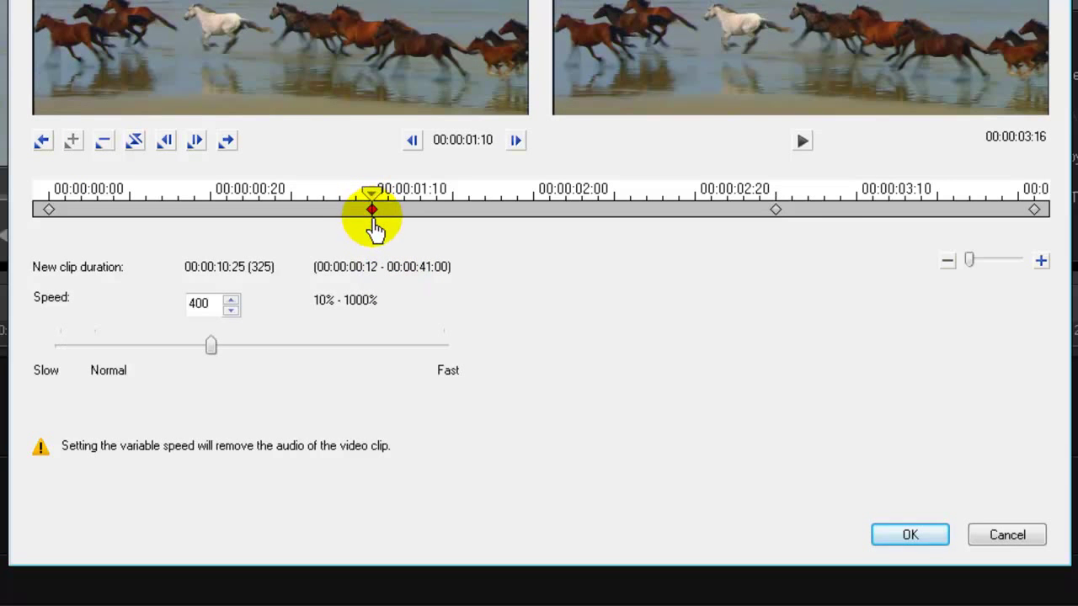
Set the speed of the keyframe at 00:00:03:00 to 400%.
left_click(776, 210)
left_click(127, 349)
left_click_drag(71, 347, 199, 352)
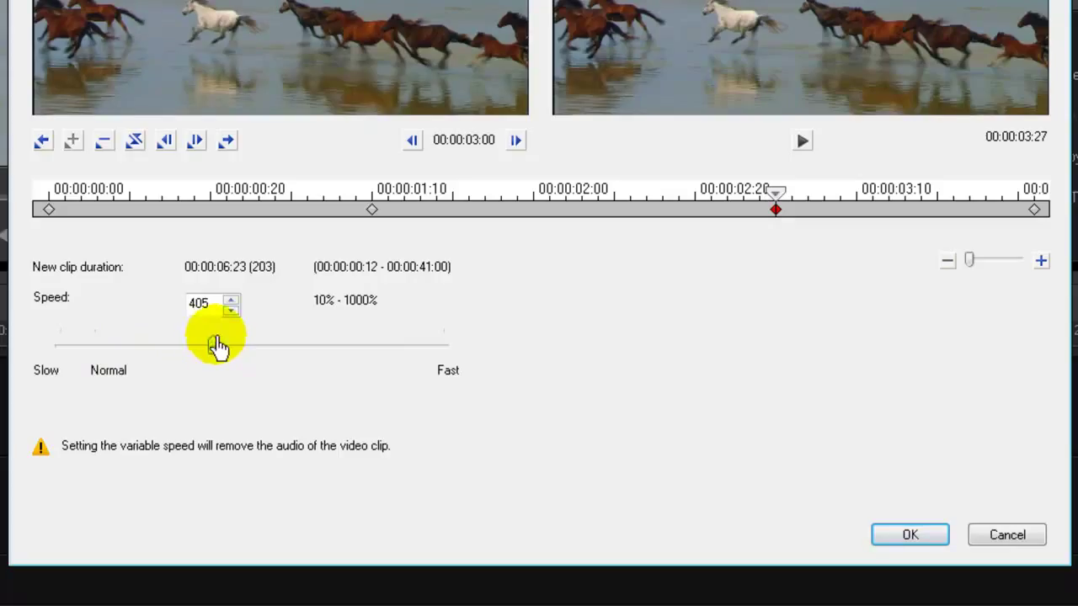
left_click(230, 310)
left_click(230, 311)
left_click(263, 330)
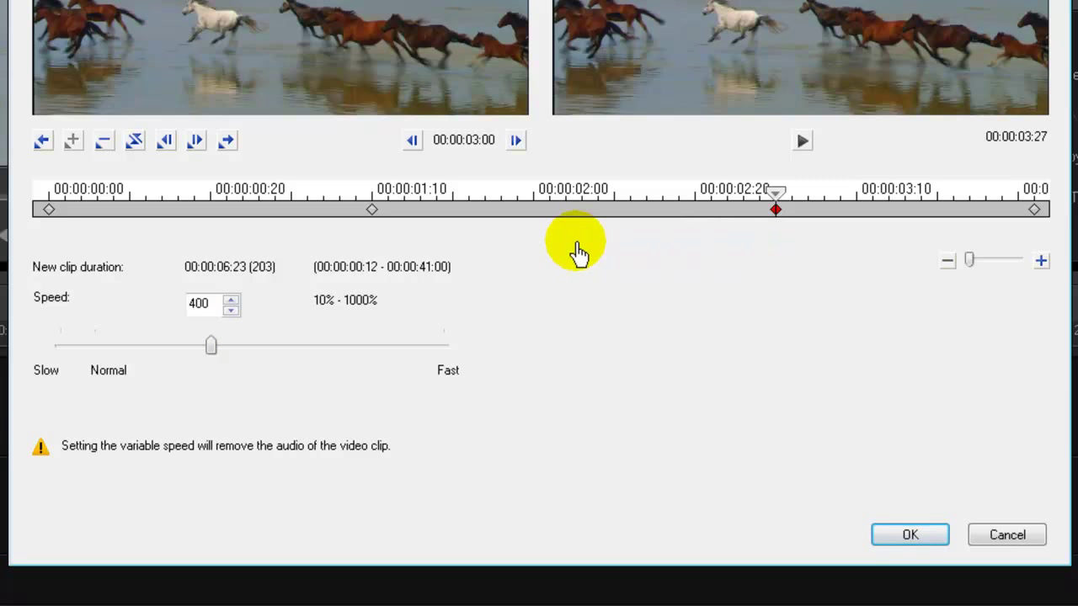
Play the Variable Speed preview from the start of the clip to review the speed changes at the keyframes.
left_click(54, 194)
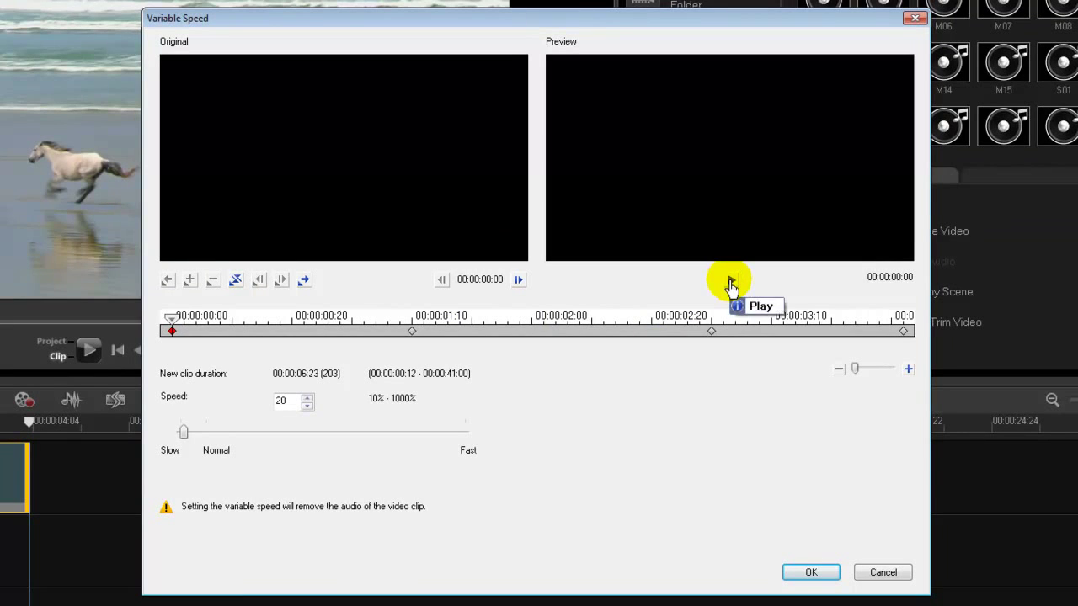
left_click(731, 280)
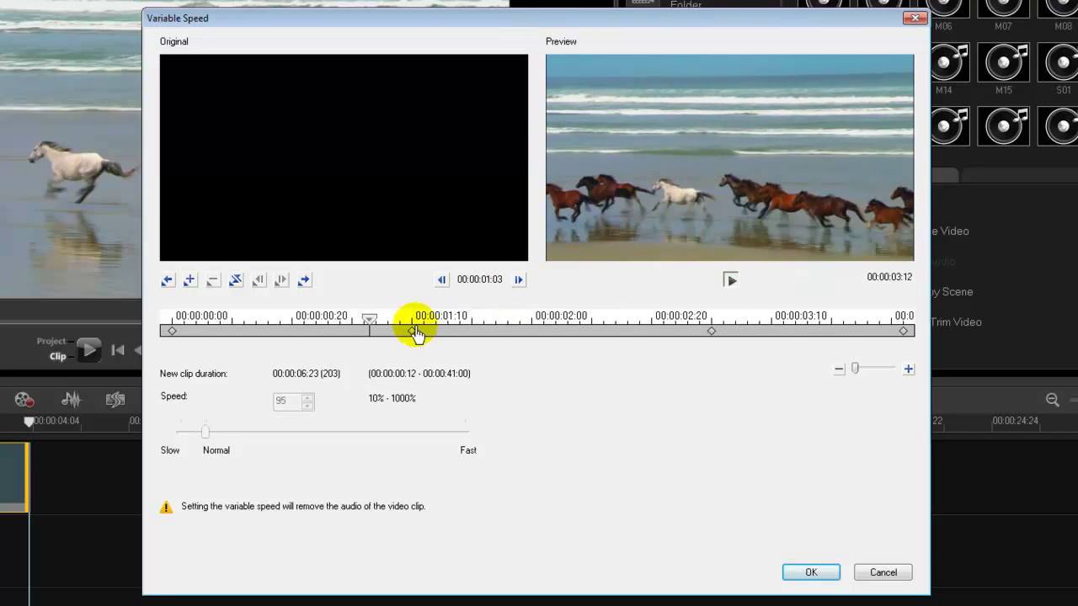
left_click(414, 331)
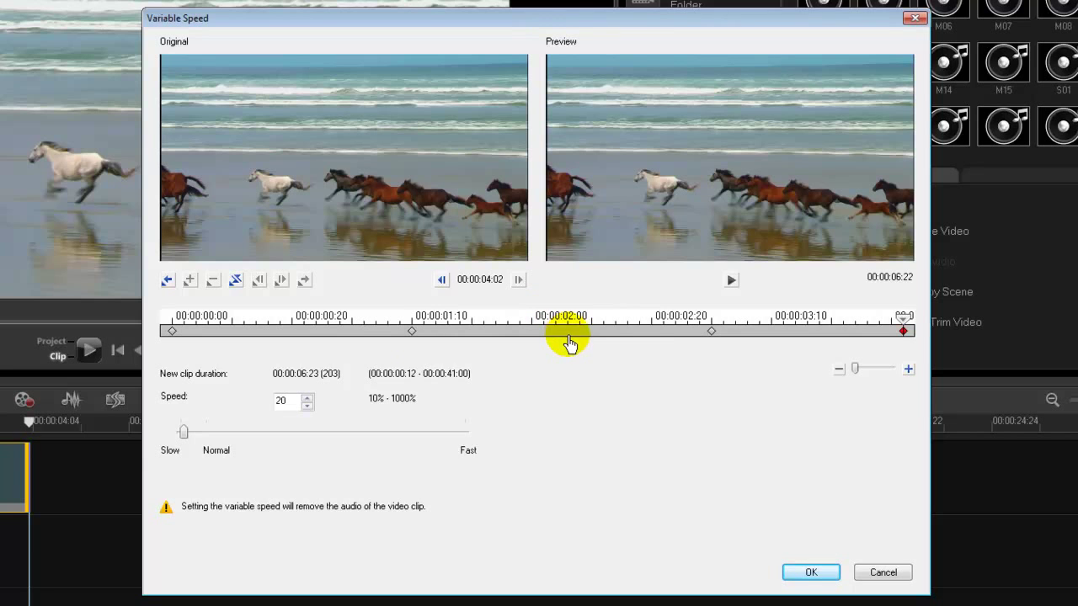
Apply the Variable Speed settings to the Wildlife.wmv clip and play the project from the beginning.
left_click(809, 573)
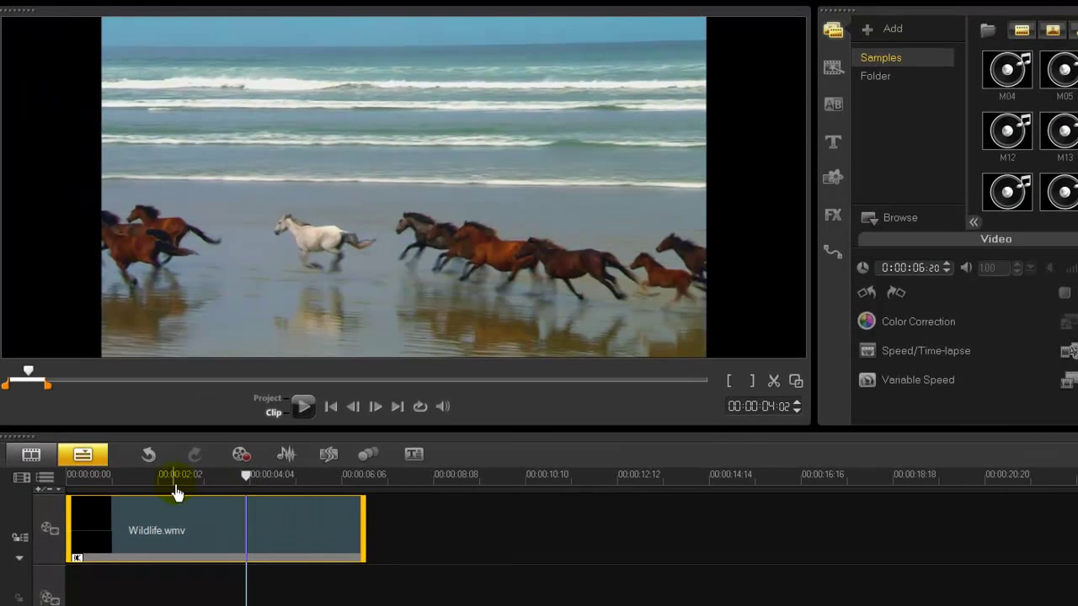
left_click_drag(169, 485, 68, 482)
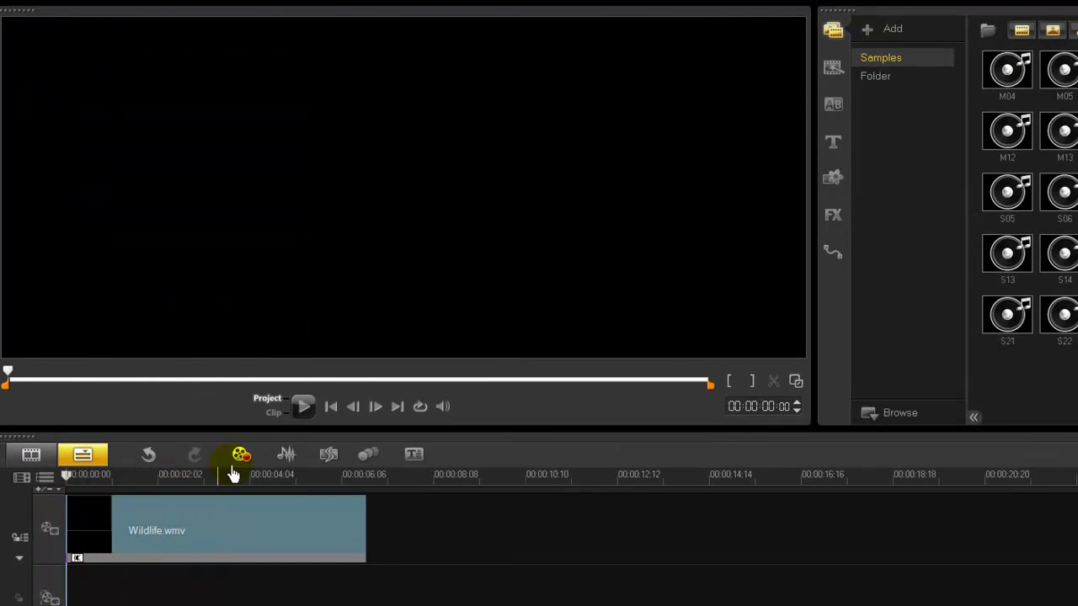
left_click(303, 408)
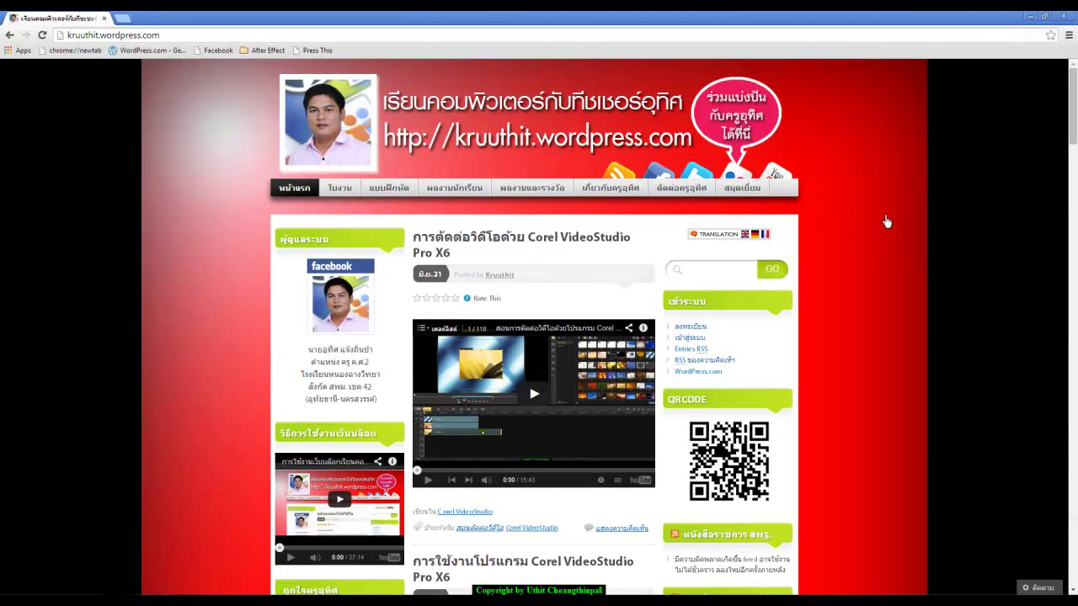
Minimize the web browser to return to the Corel VideoStudio Pro project.
left_click(1029, 16)
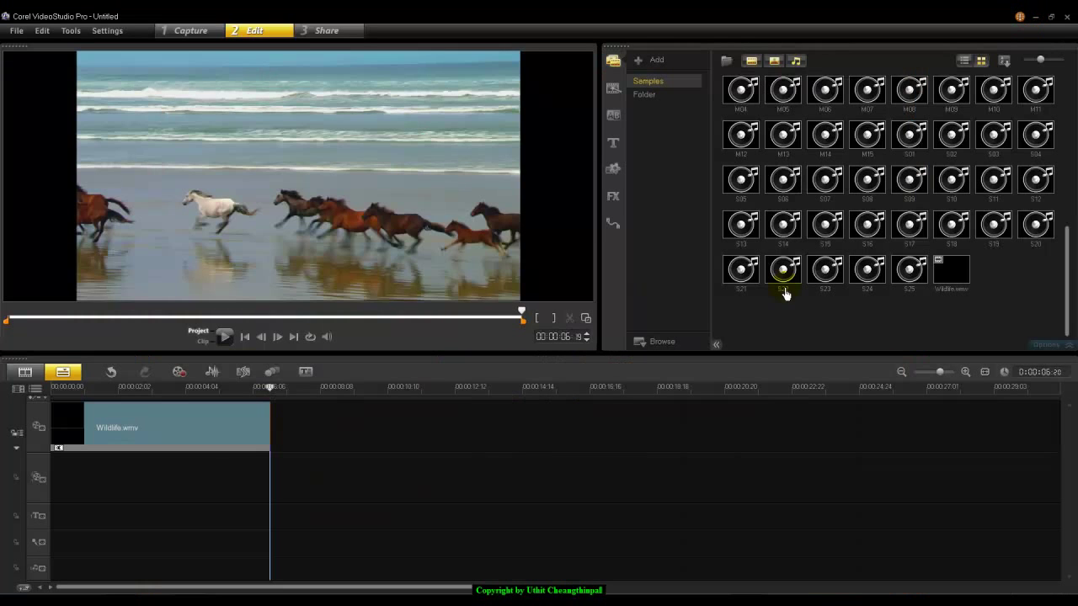